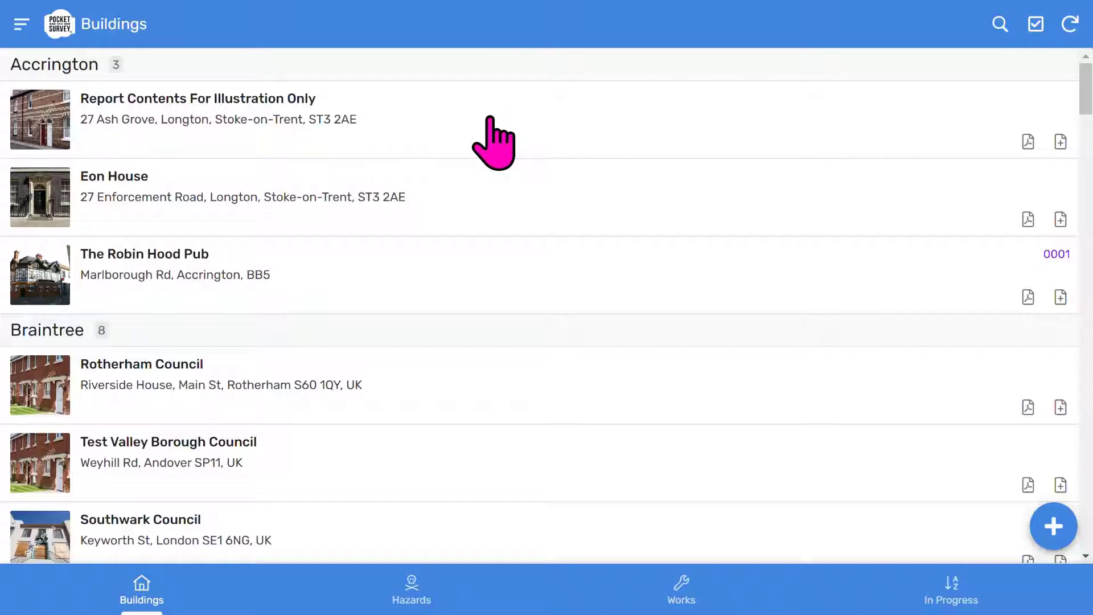
Open the 'Report Contents For Illustration Only' building from the Buildings list.
left_click(490, 119)
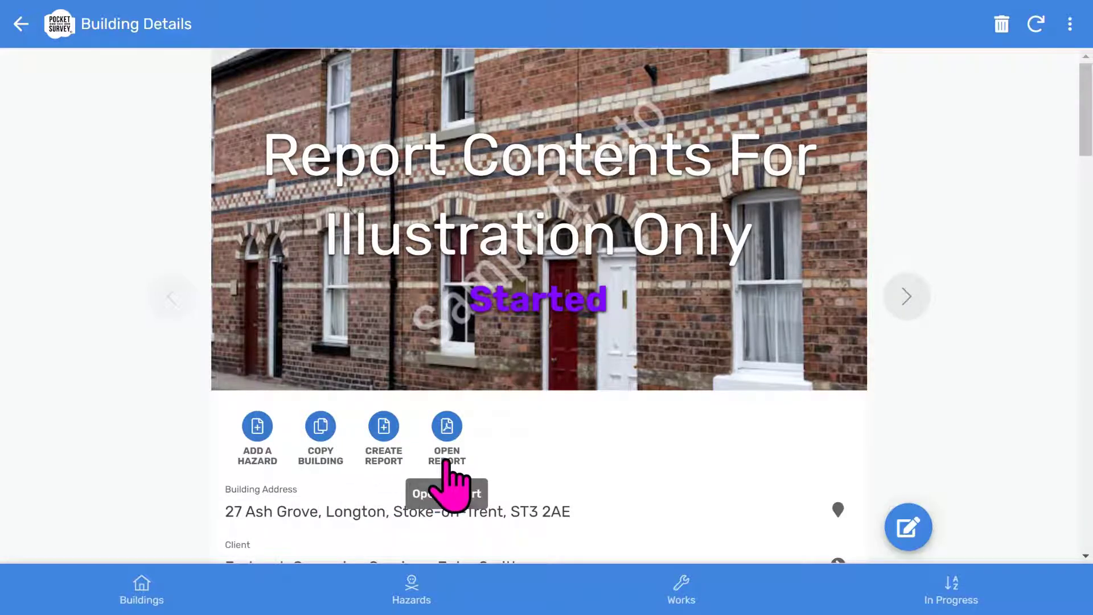
Scroll down through the building's inspection details to the Hazard Items section.
scroll(611, 449, "down", 3)
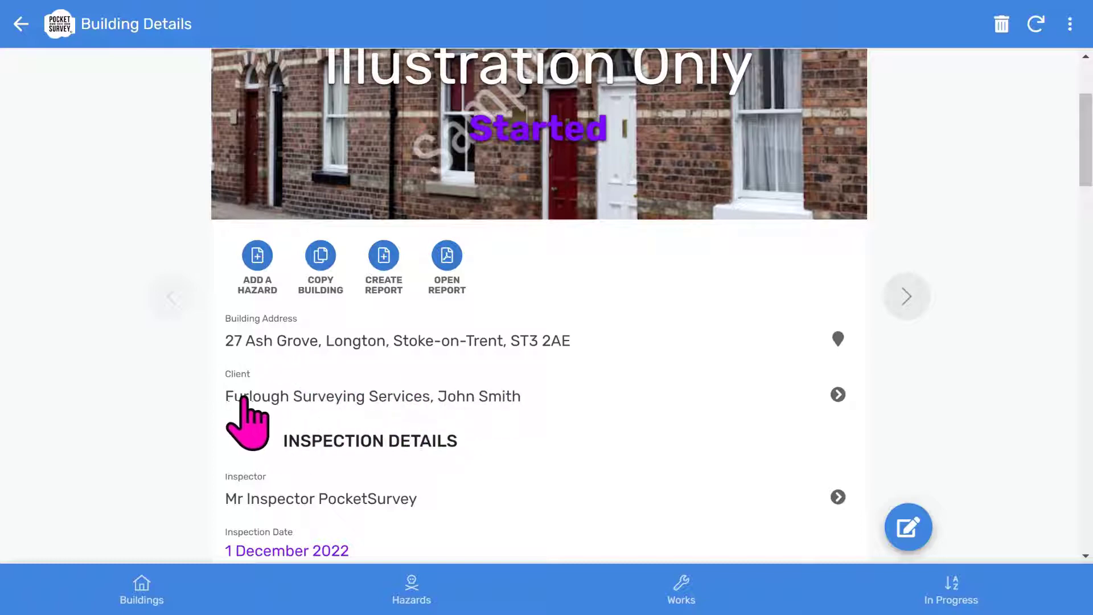
scroll(598, 462, "down", 1)
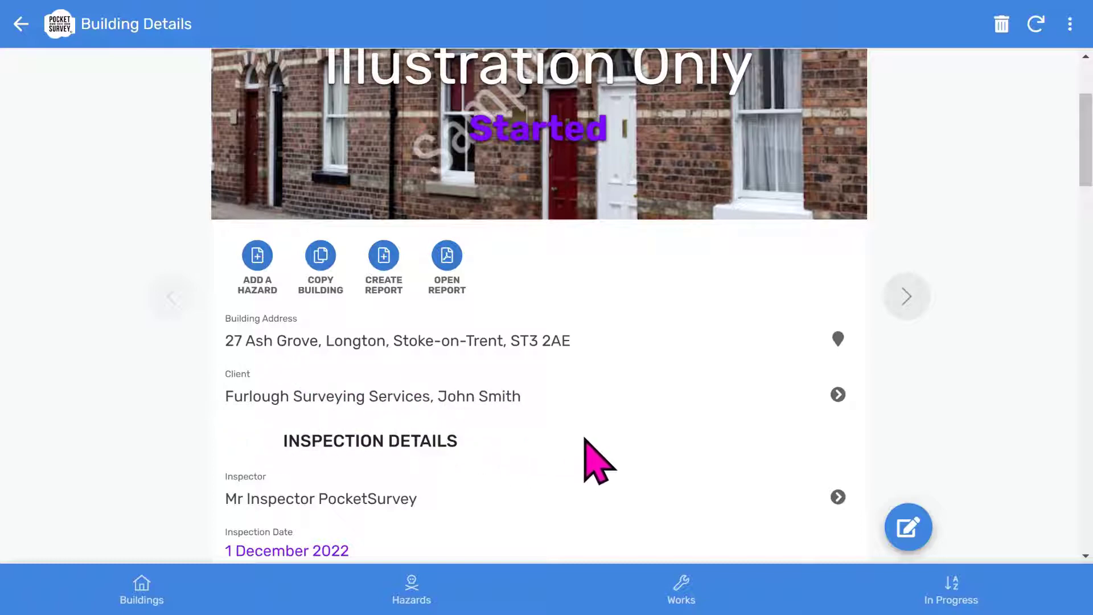
scroll(595, 461, "down", 4)
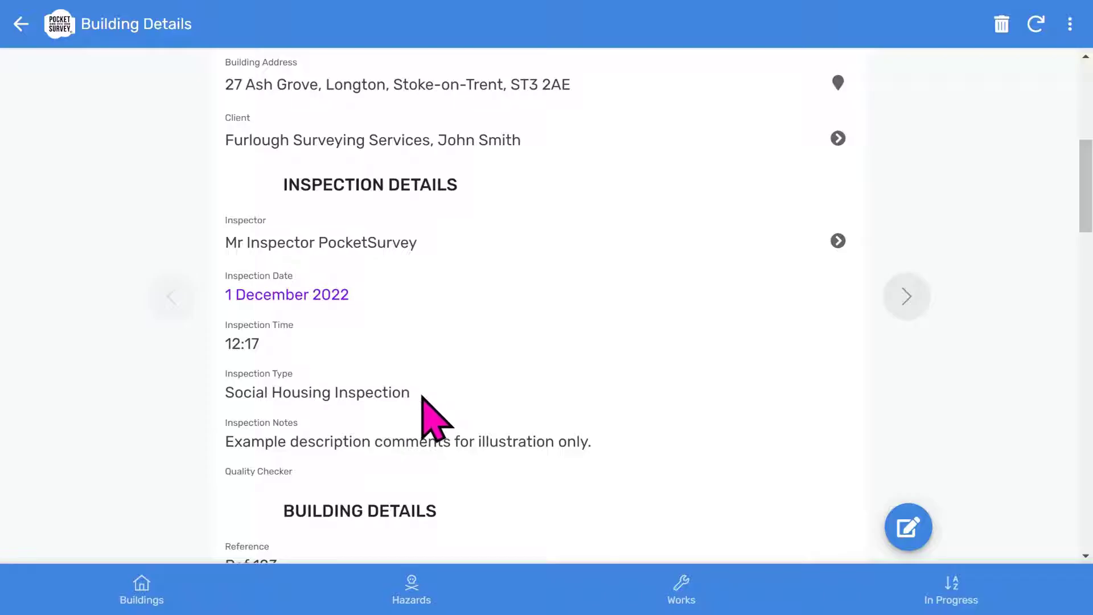
scroll(593, 463, "down", 5)
scroll(593, 462, "down", 2)
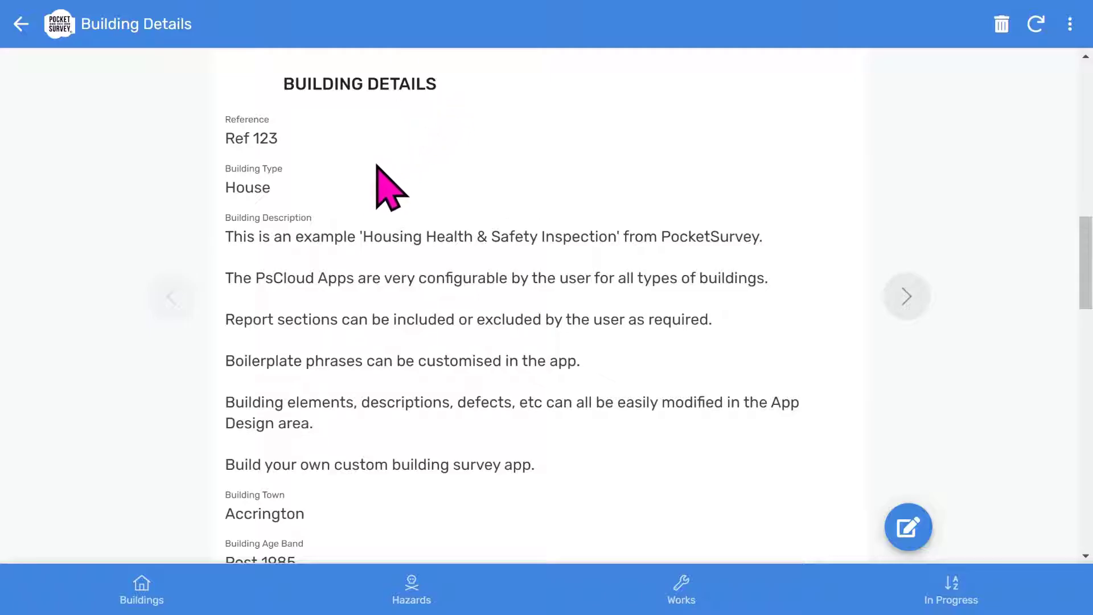
scroll(363, 240, "down", 1)
scroll(362, 240, "down", 6)
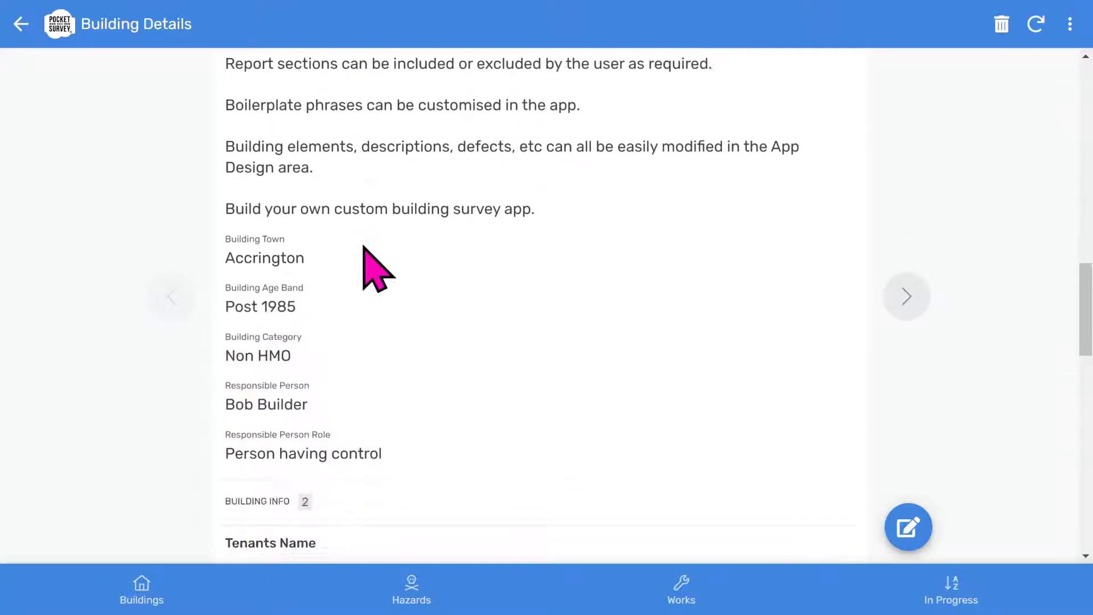
scroll(363, 254, "down", 1)
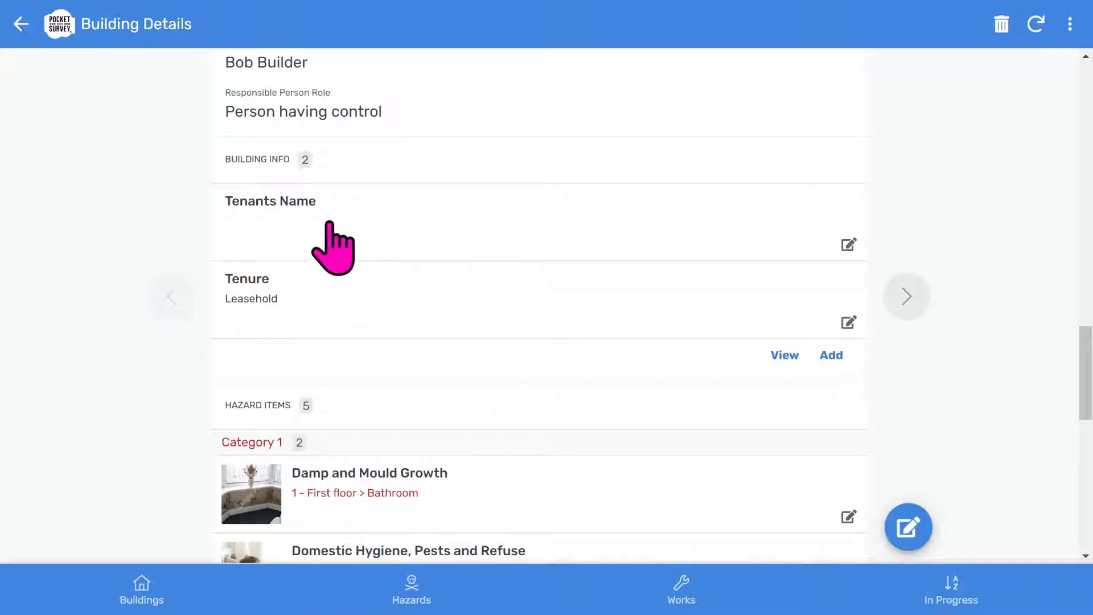
scroll(424, 302, "down", 5)
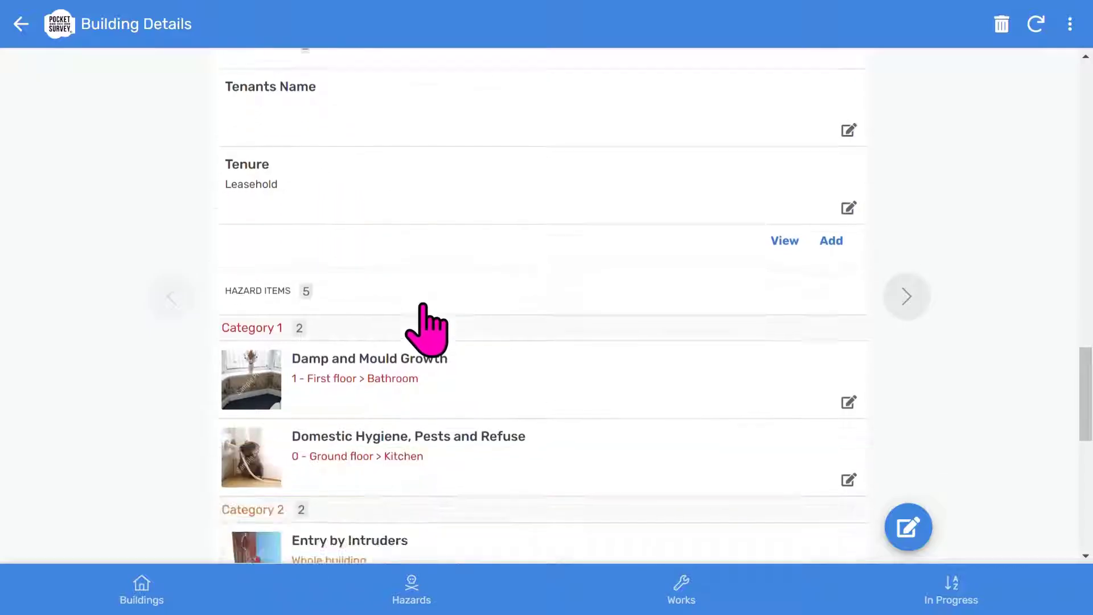
scroll(427, 325, "down", 1)
scroll(383, 273, "up", 1)
scroll(692, 390, "down", 4)
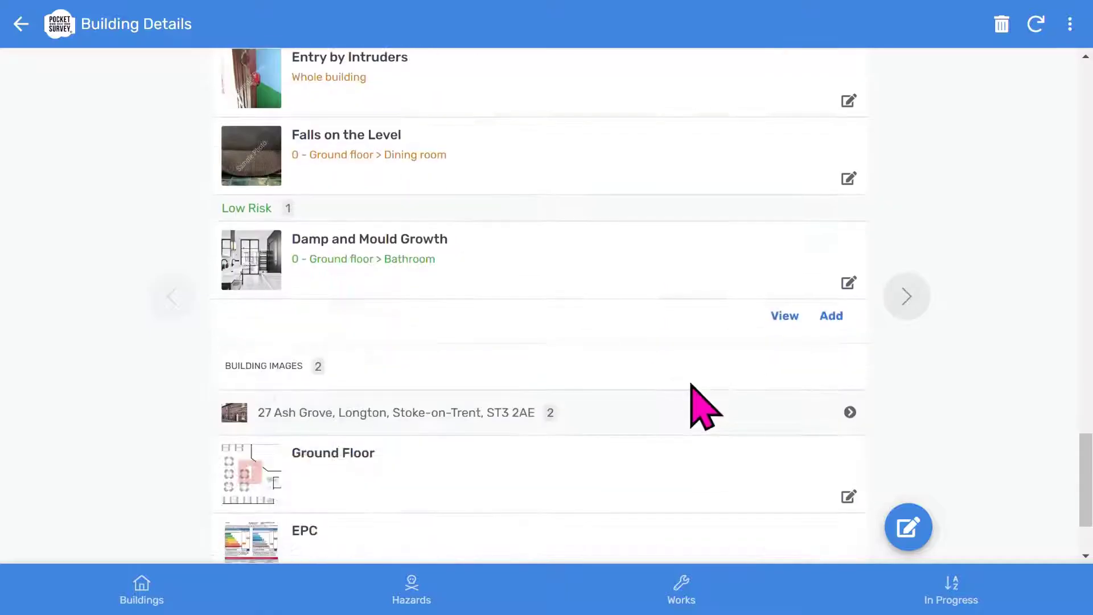
Glance at the 5-item Hazard List, then return to Building Details scrolled back to the top.
left_click(788, 318)
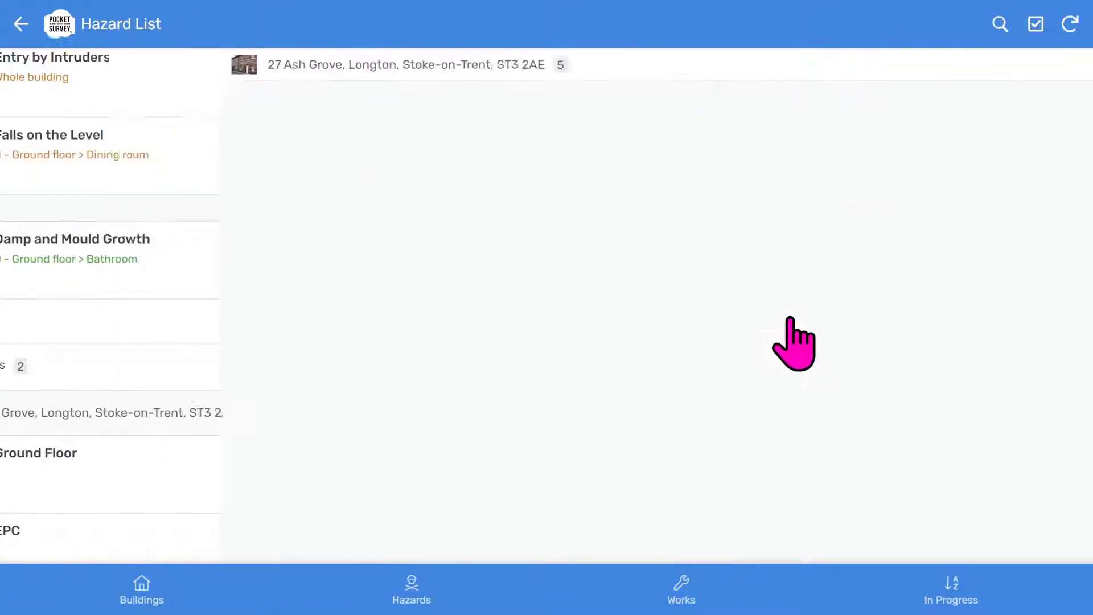
left_click(21, 26)
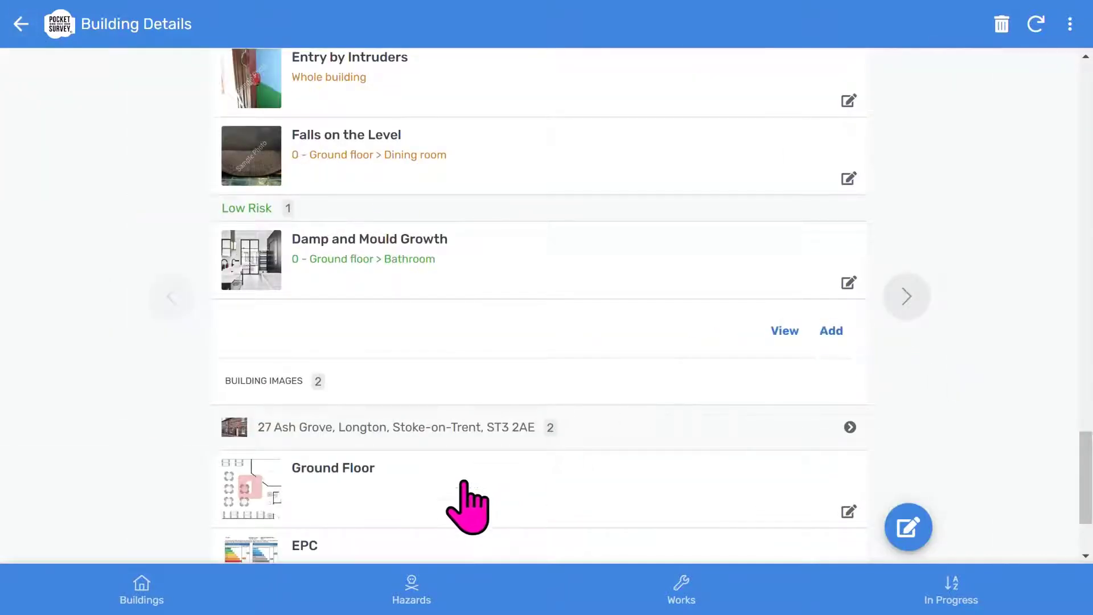
scroll(464, 506, "down", 3)
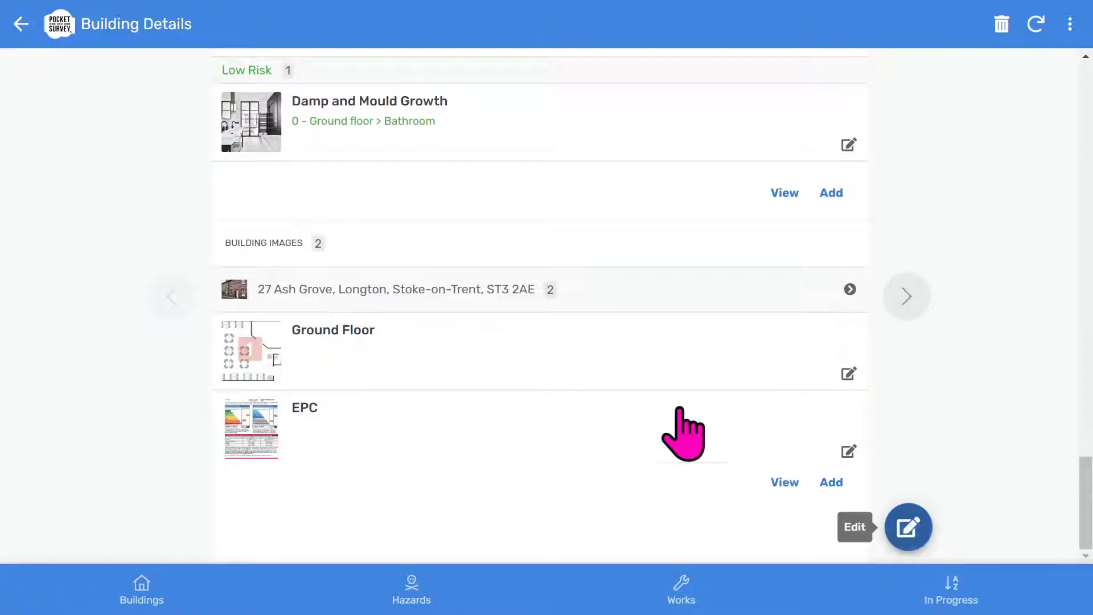
scroll(405, 268, "up", 10)
scroll(402, 262, "up", 15)
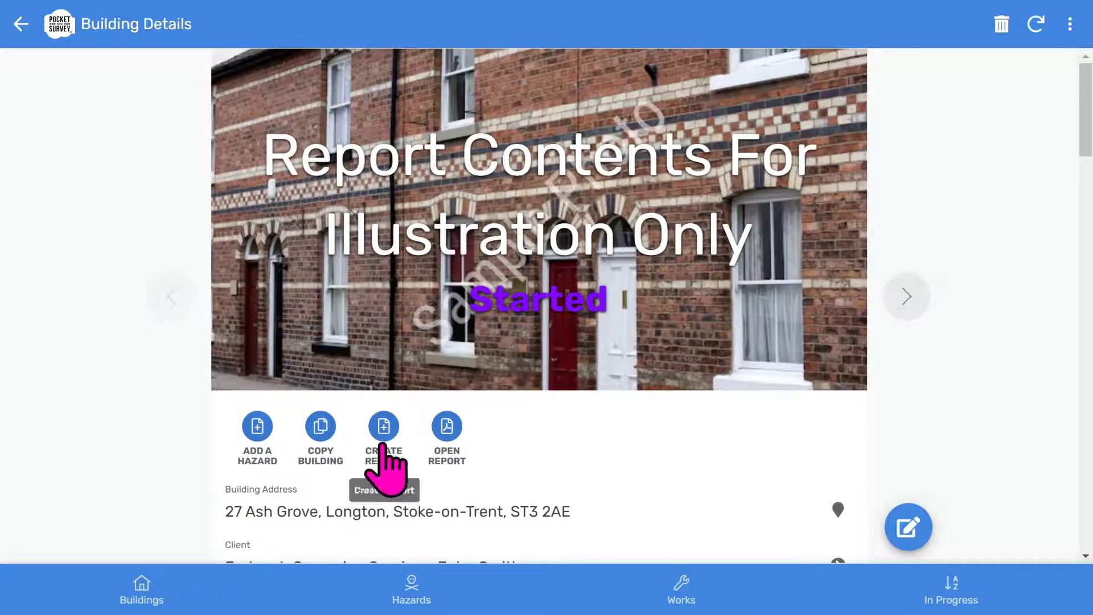
Create and confirm the 16-page Housing Health & Safety Inspection PDF report.
left_click(385, 426)
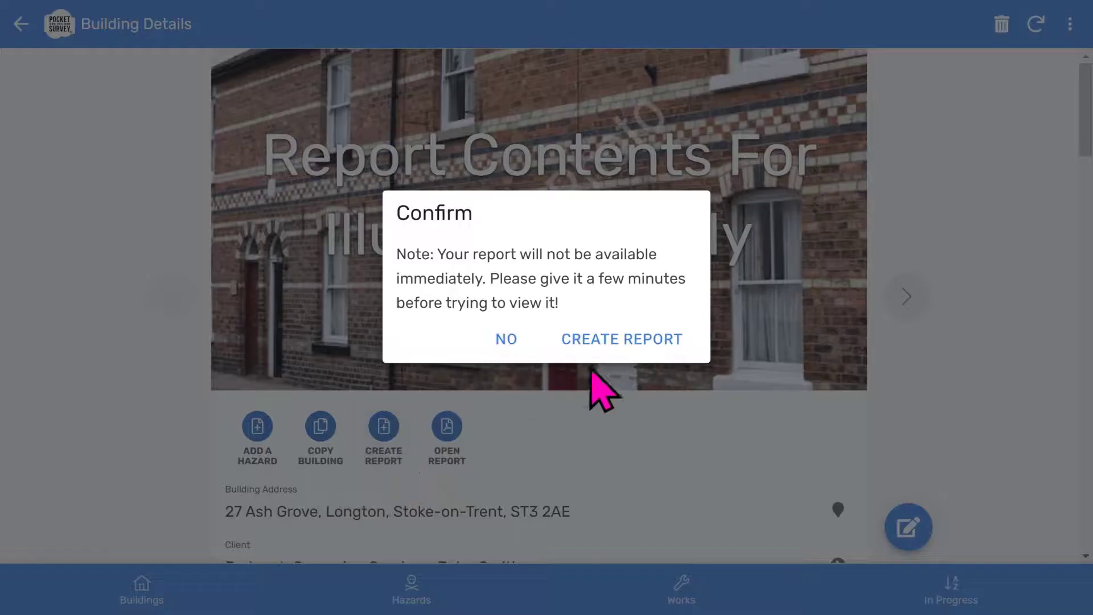
left_click(617, 341)
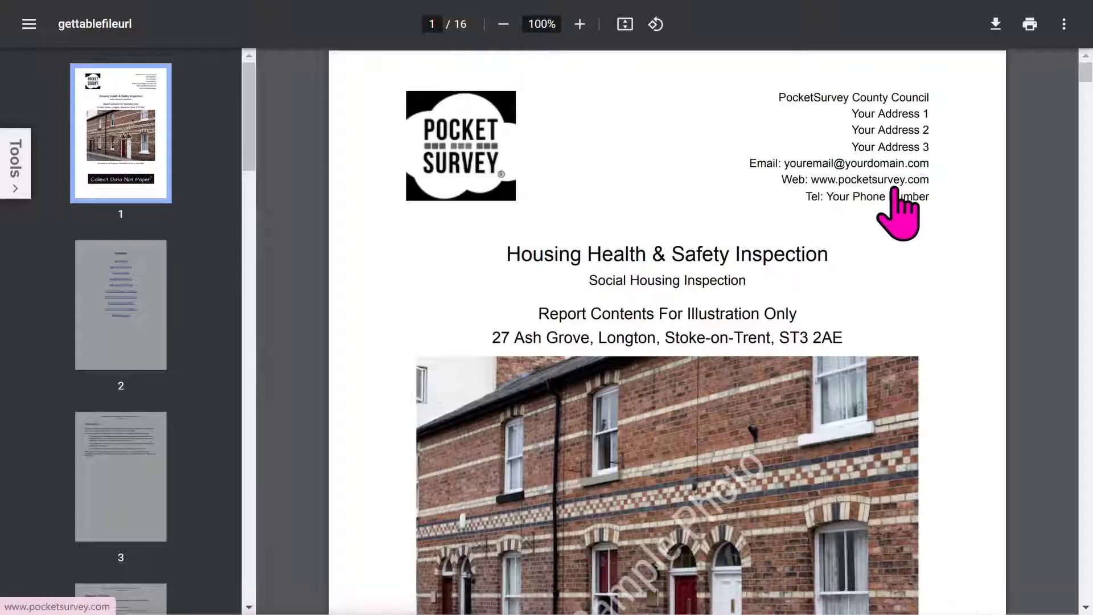
Jump through page 2 Contents and page 3 Introduction to page 4 Inspection Overview.
scroll(750, 445, "down", 5)
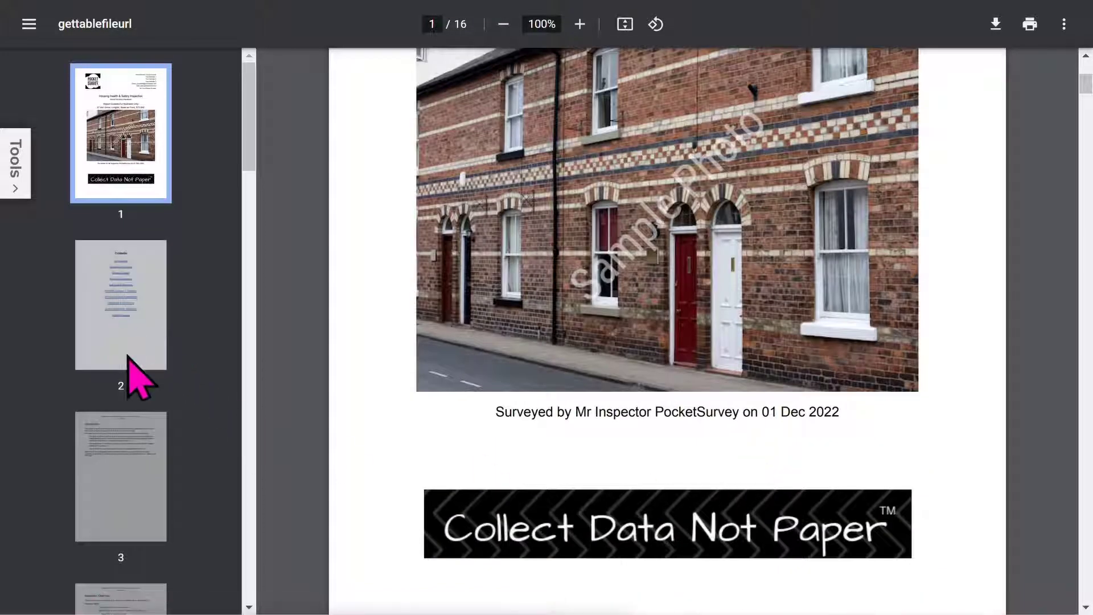
left_click(128, 358)
scroll(895, 237, "down", 2)
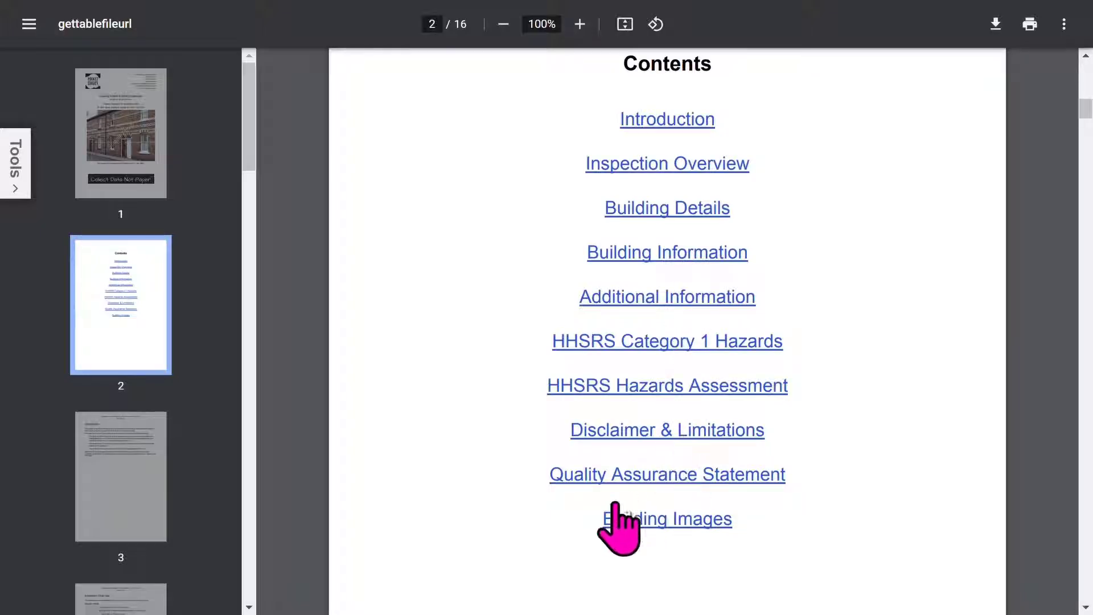
left_click(151, 532)
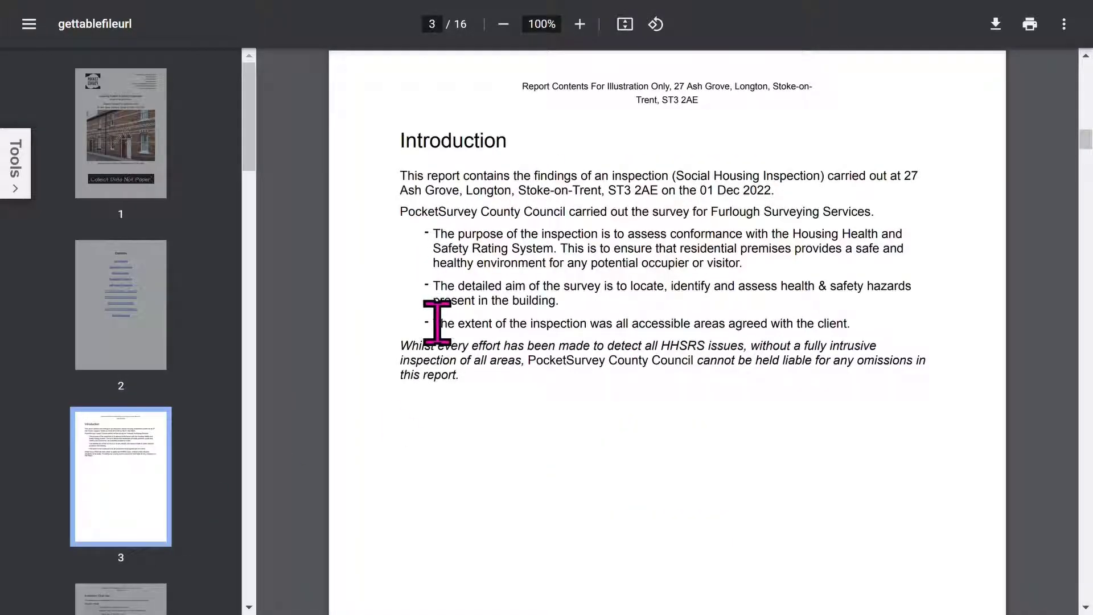
scroll(238, 468, "down", 5)
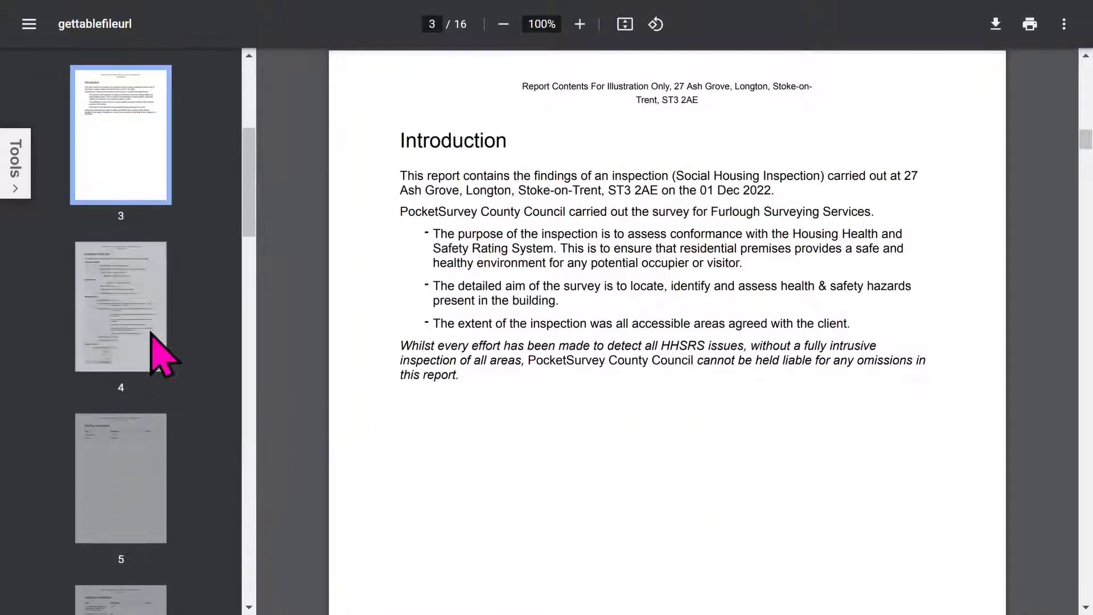
left_click(143, 291)
Read page 4, then view page 5 Building Information, page 6 Additional Information and page 7 Category 1 Hazards.
scroll(735, 238, "down", 2)
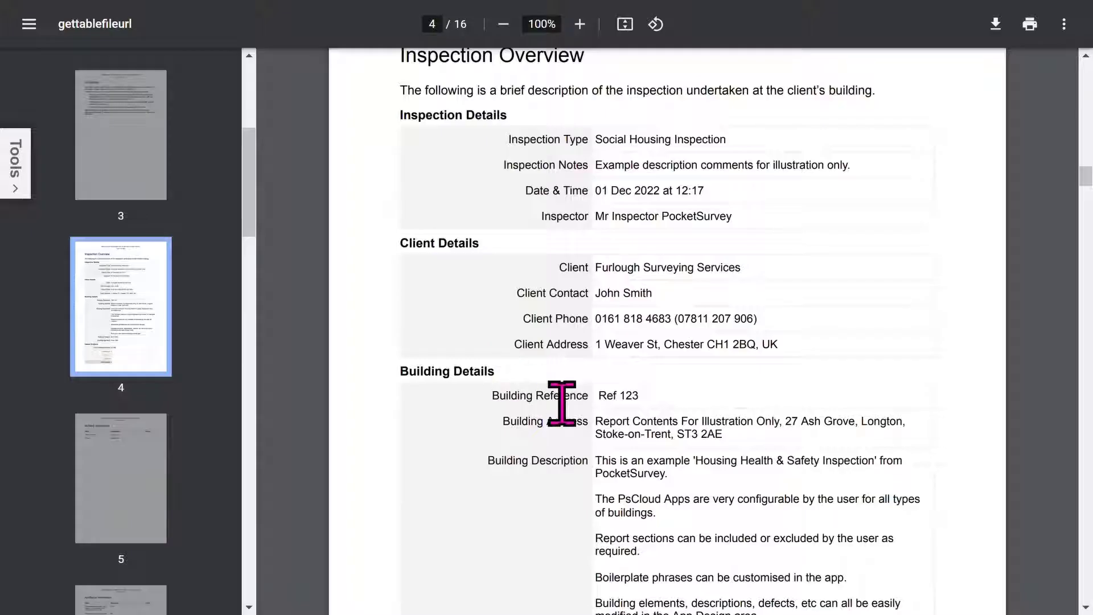
scroll(561, 403, "down", 5)
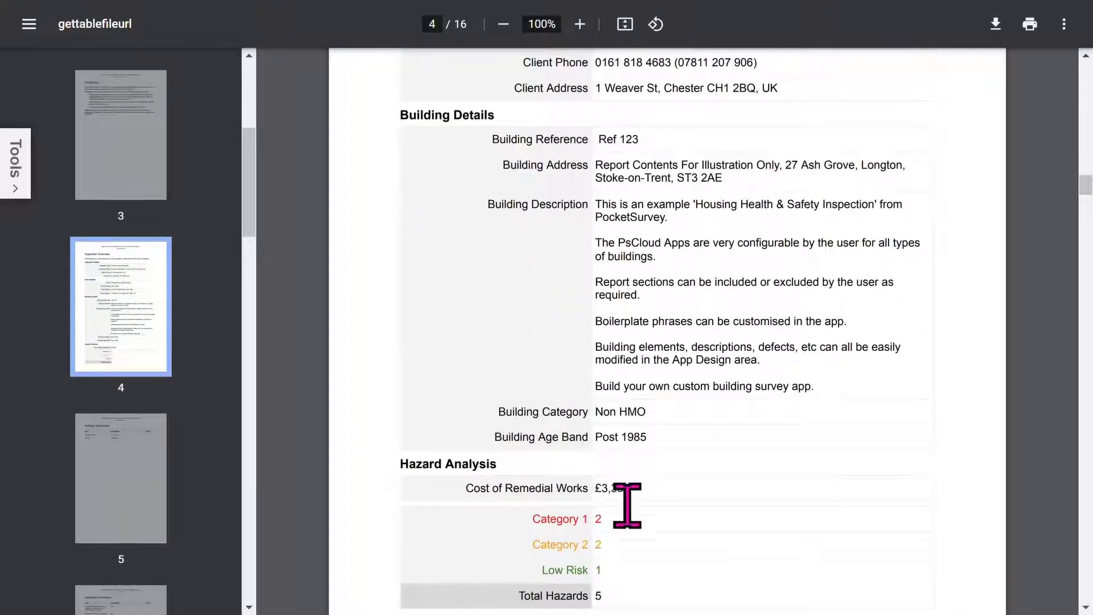
scroll(638, 557, "down", 2)
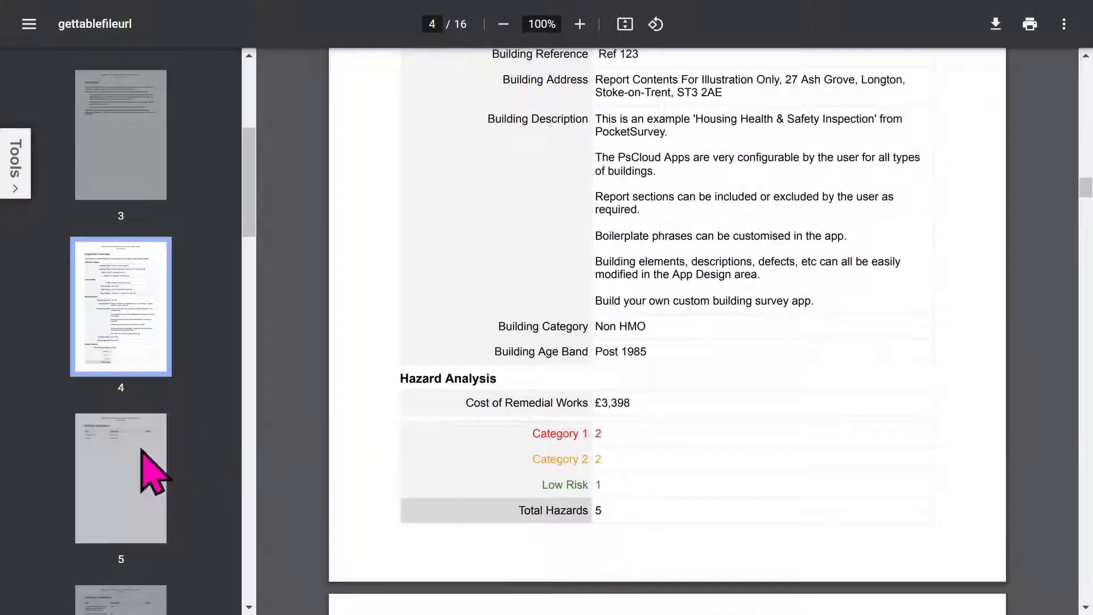
left_click(125, 462)
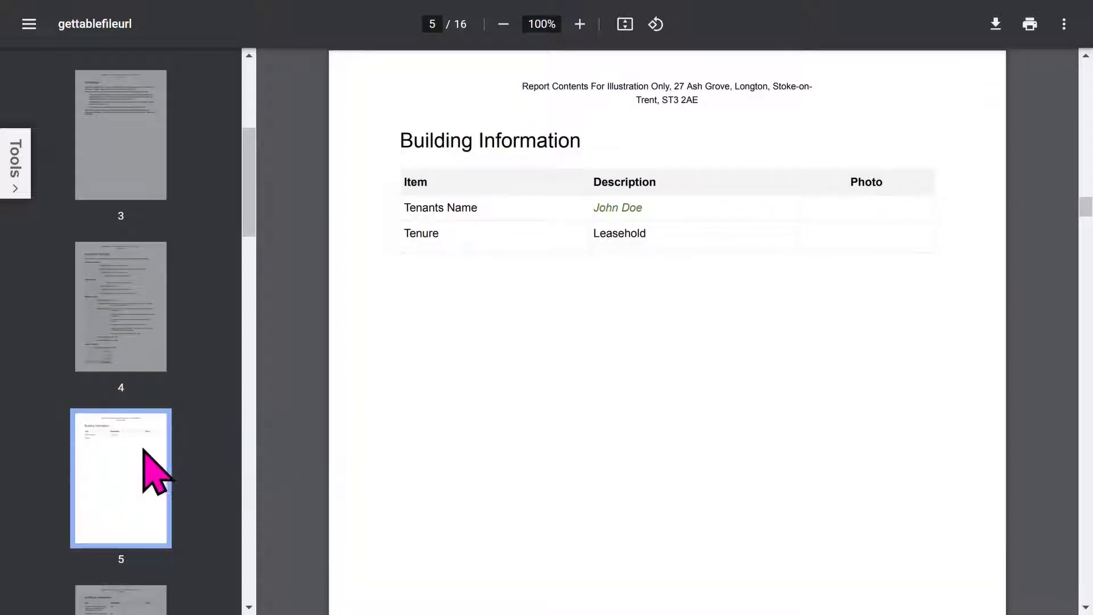
left_click(145, 595)
scroll(230, 473, "down", 7)
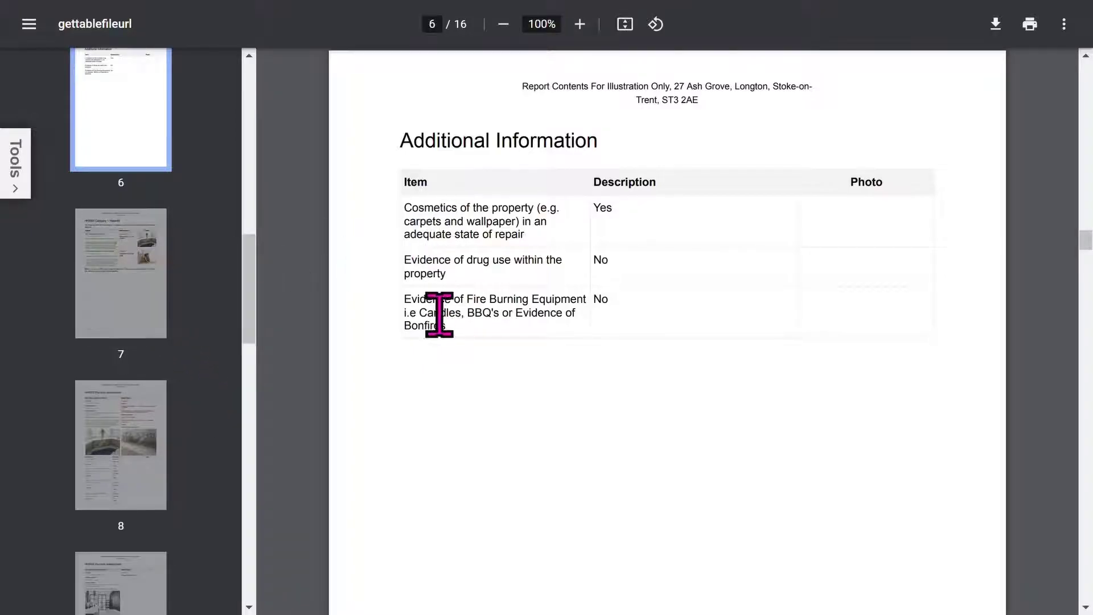
left_click(106, 308)
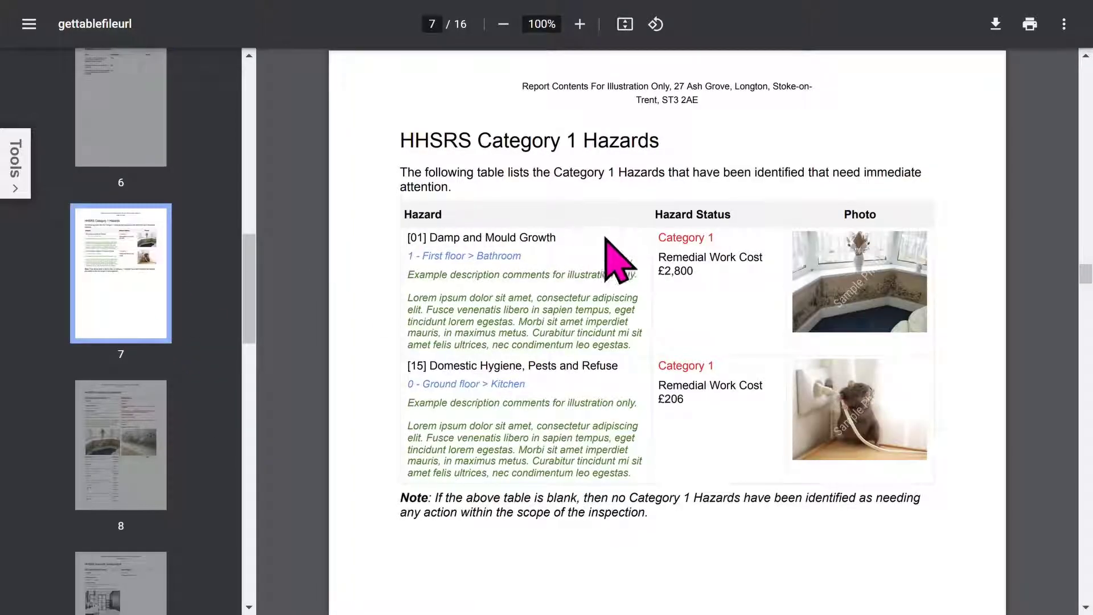
Show page 8, HHSRS Hazards Assessment, down to the damp photos and Work Details costs.
scroll(248, 327, "down", 1)
left_click_drag(248, 328, 249, 366)
left_click(130, 198)
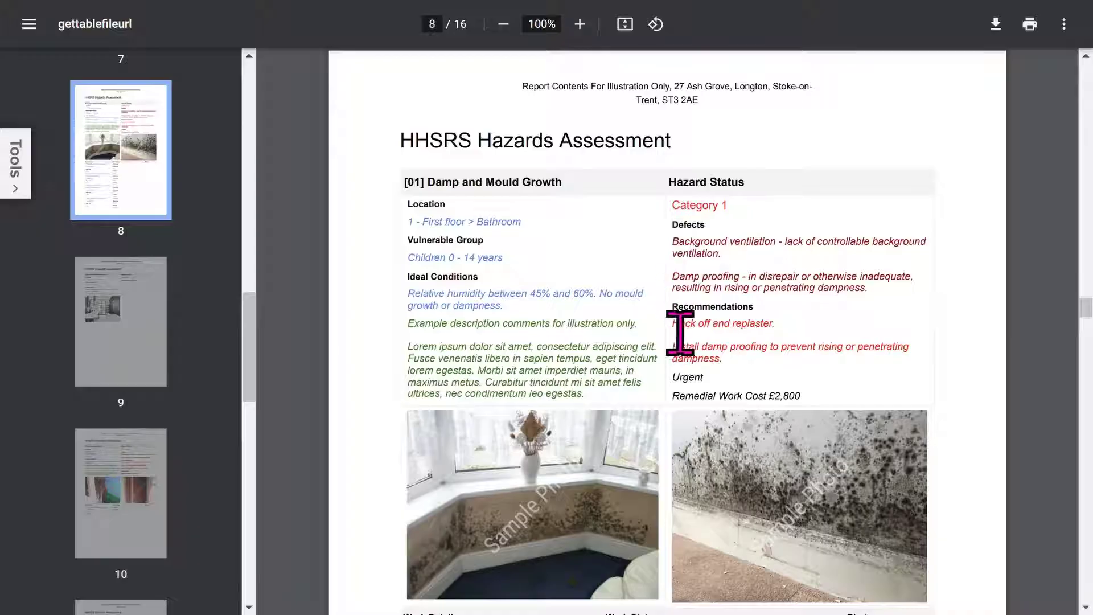
scroll(677, 410, "down", 5)
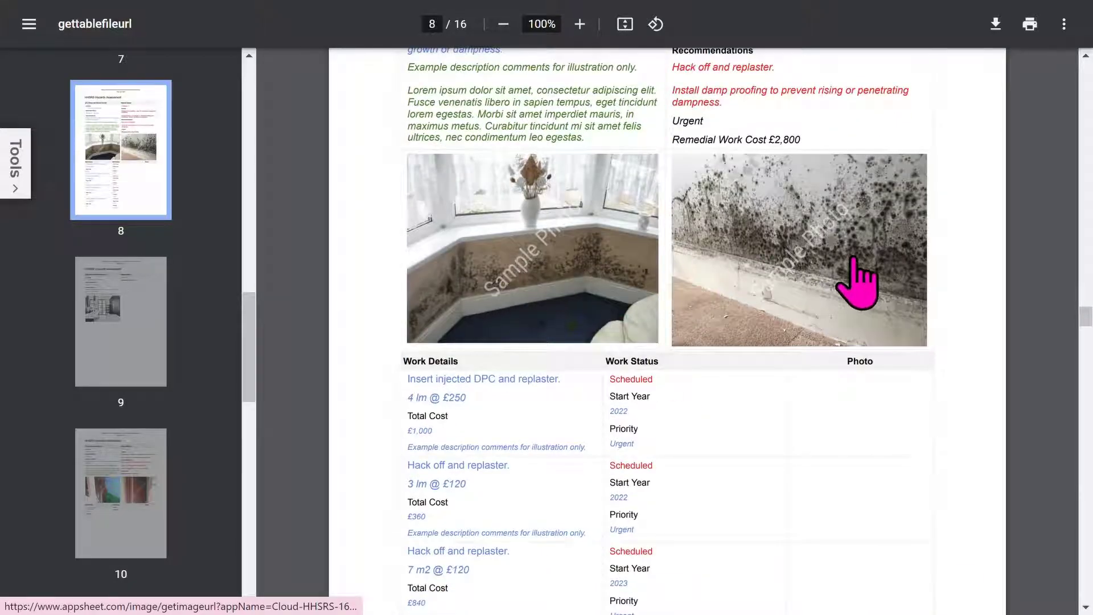
scroll(587, 359, "down", 3)
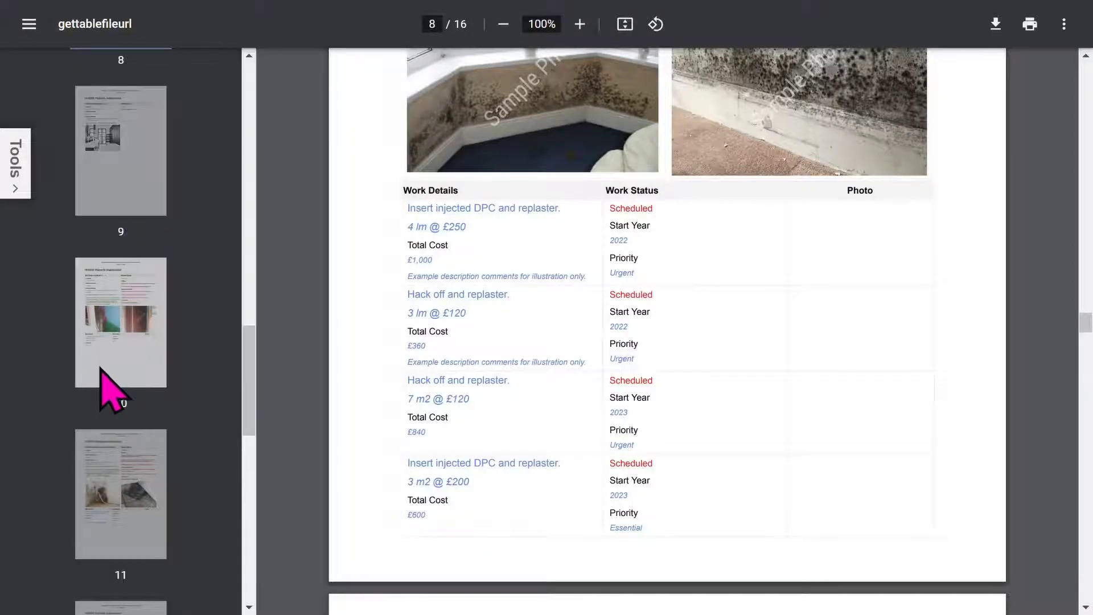
View page 10, page 11 pests and refuse, page 12 Falls on the Level, then page 13 Disclaimer.
left_click(99, 365)
scroll(224, 332, "down", 5)
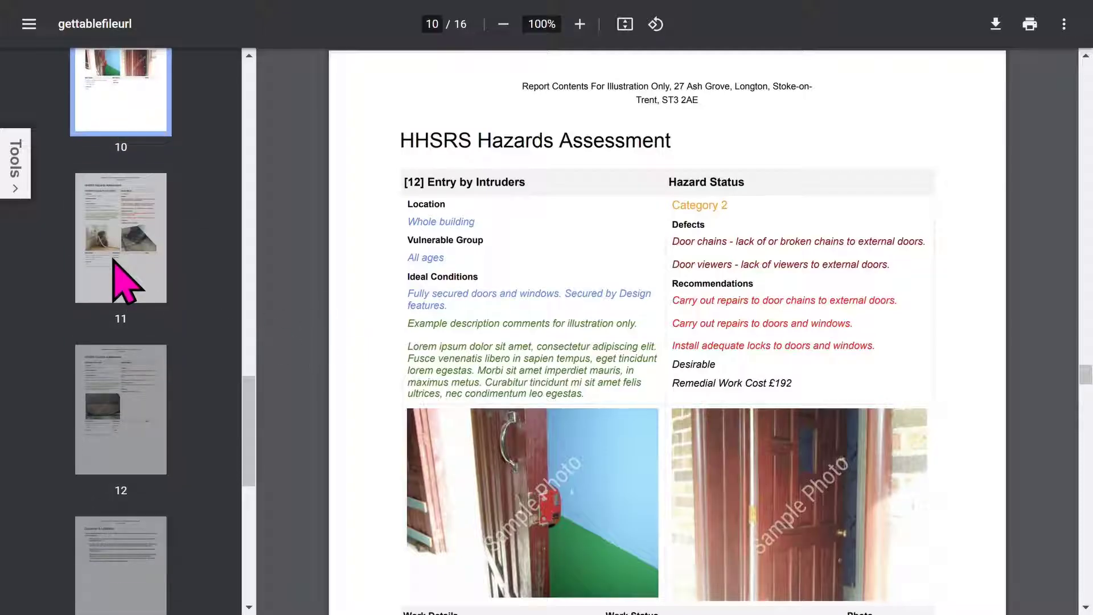
left_click(124, 283)
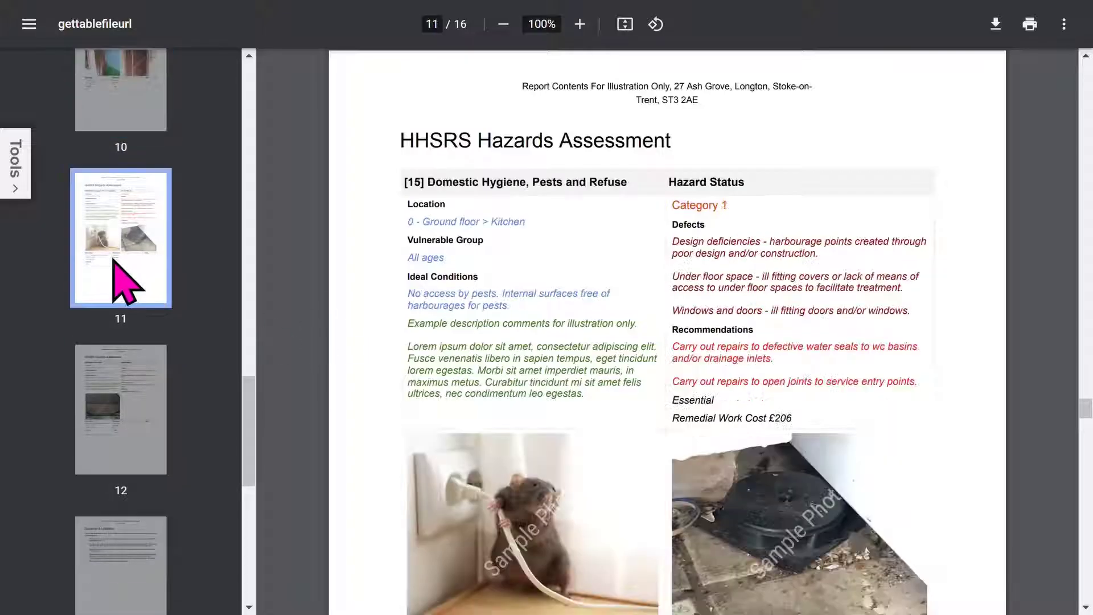
scroll(158, 361, "down", 3)
left_click(152, 294)
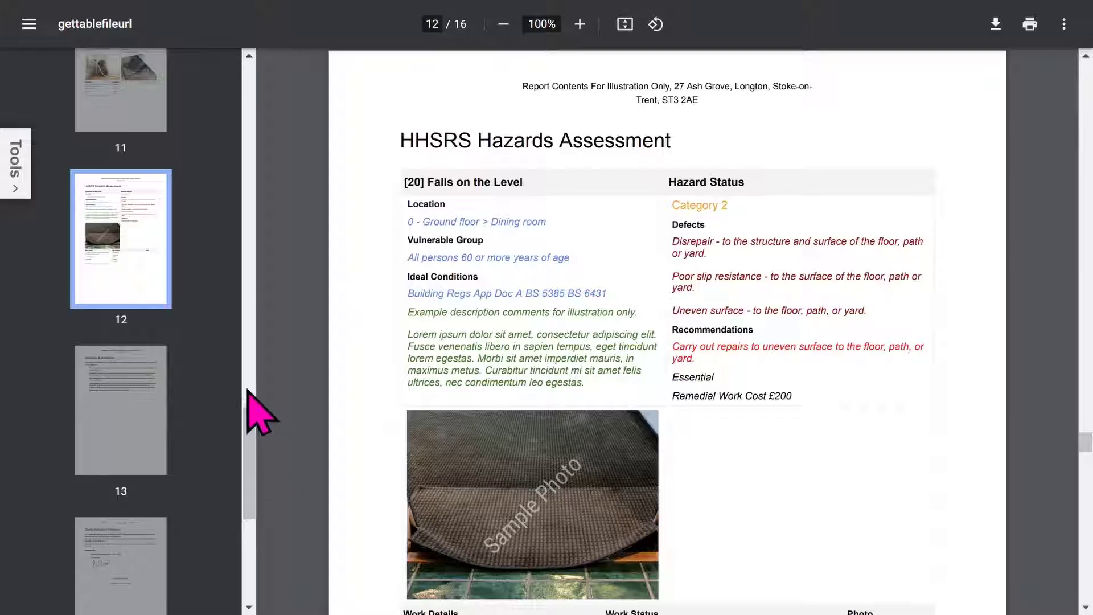
scroll(510, 451, "down", 2)
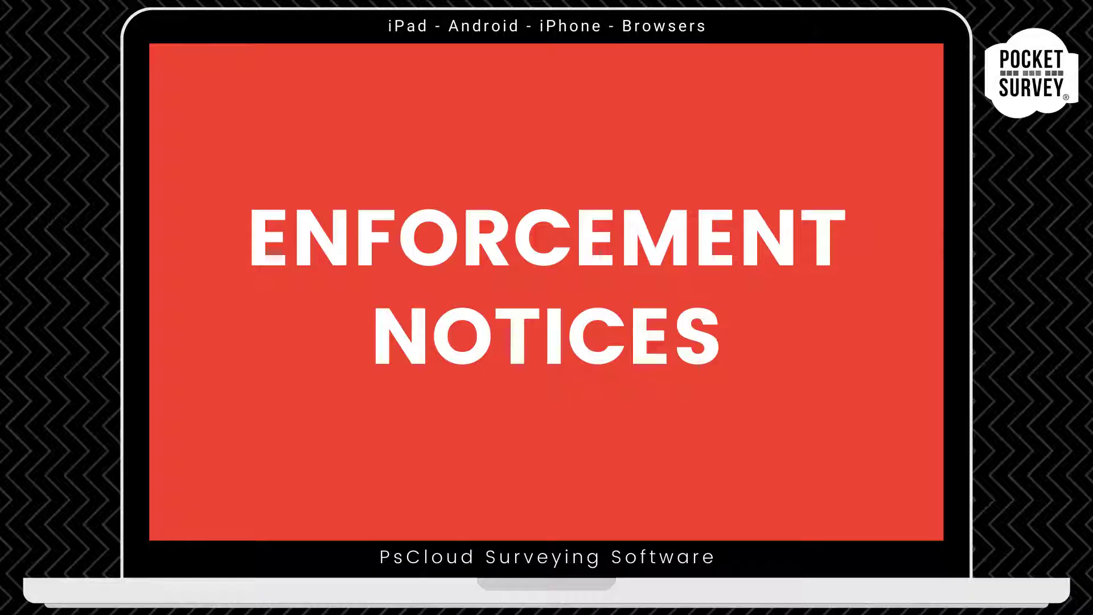
left_click(140, 427)
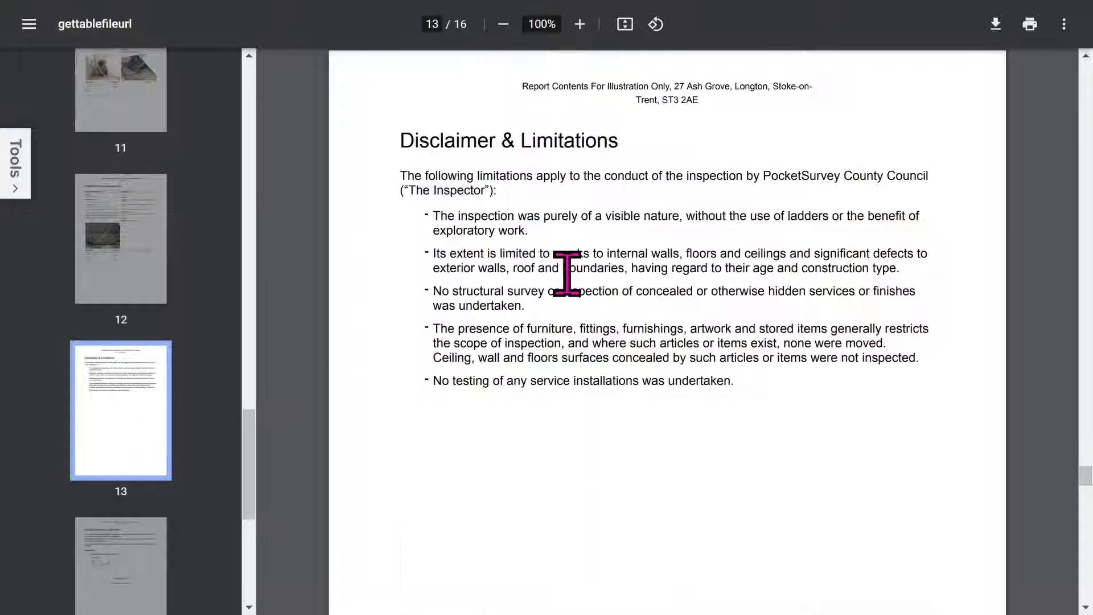
View page 14 Quality Assurance Statement, page 15 ground floor plan and the page 16 EPC.
scroll(567, 273, "down", 2)
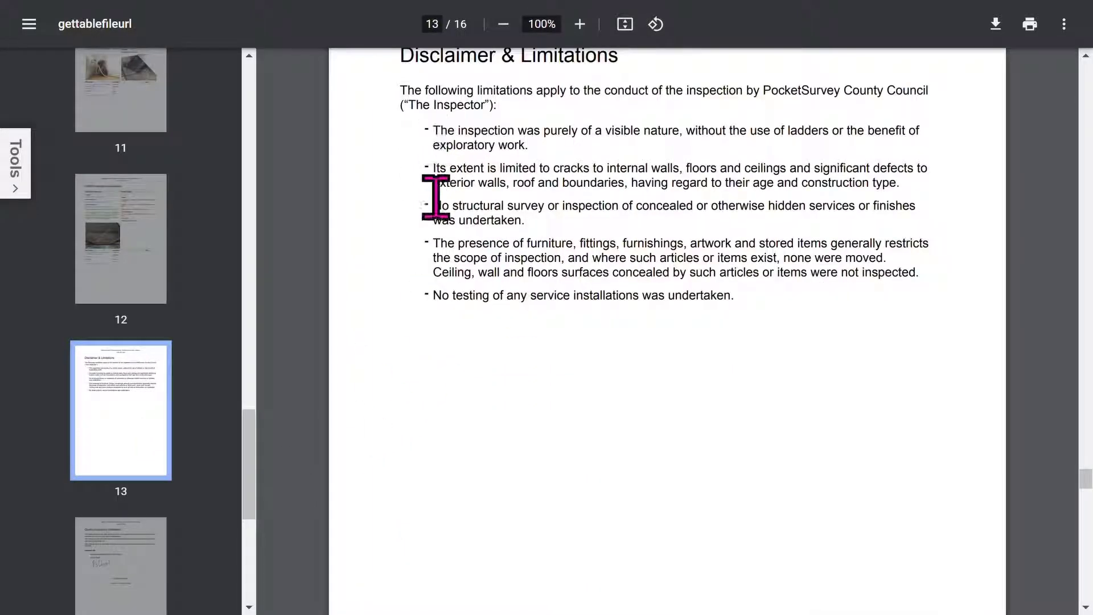
left_click(138, 576)
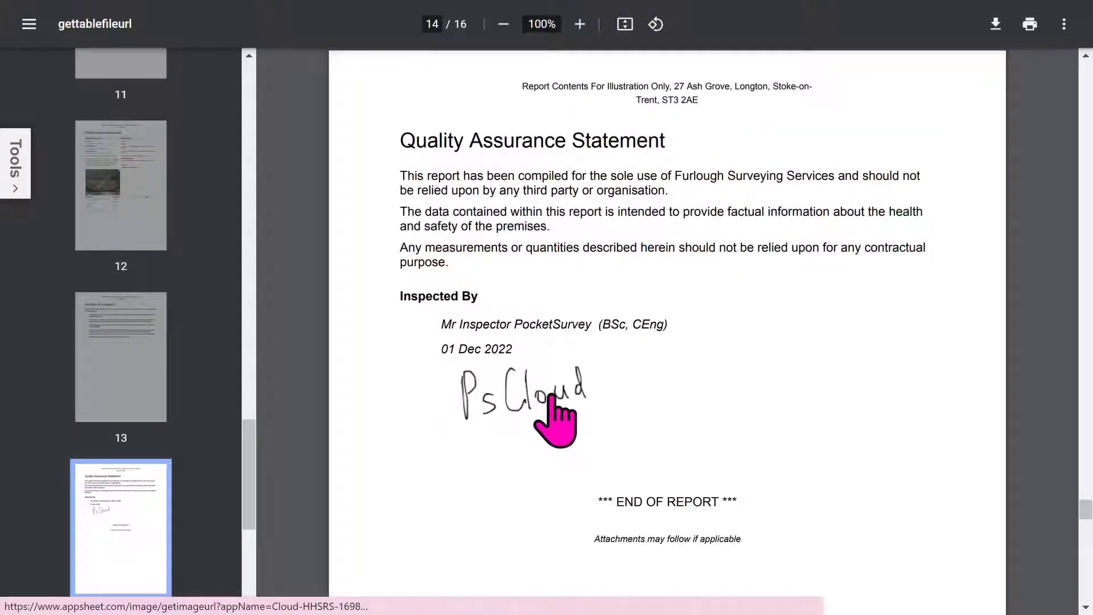
left_click_drag(245, 477, 258, 559)
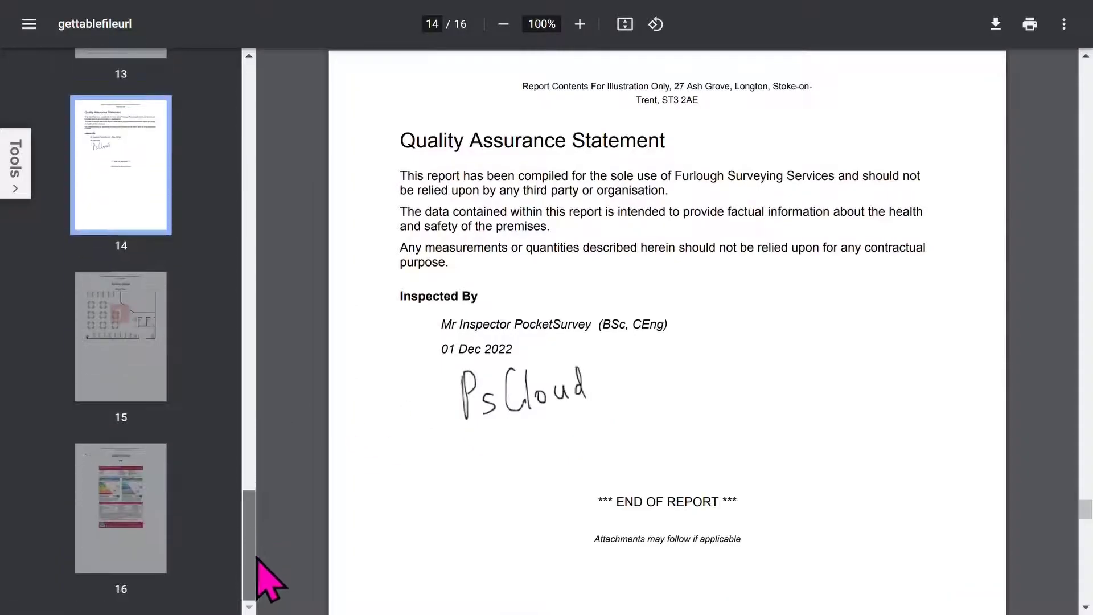
left_click(149, 373)
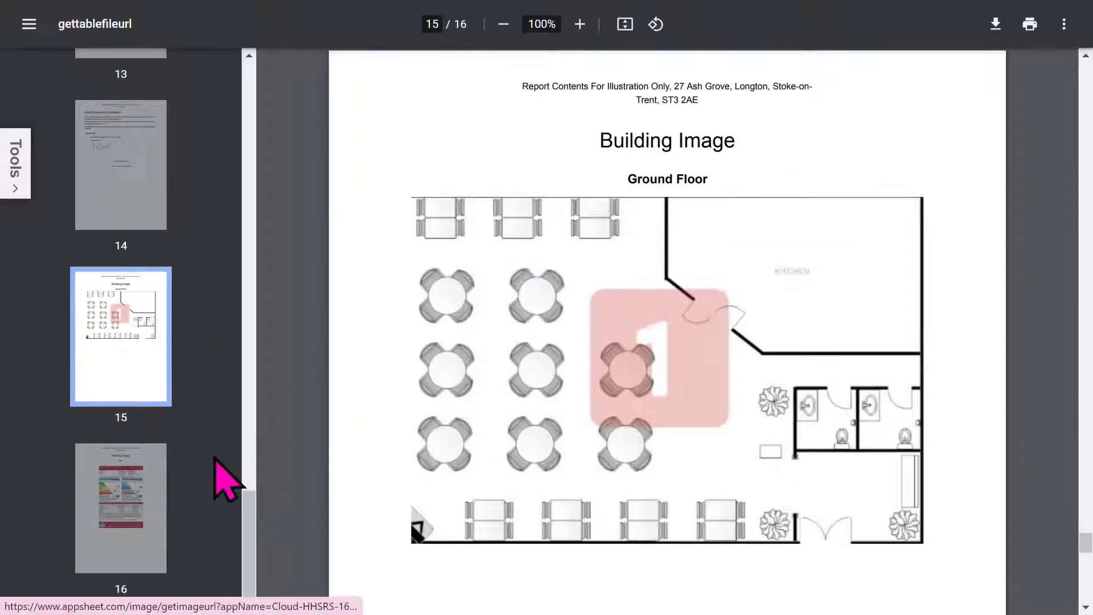
left_click(157, 530)
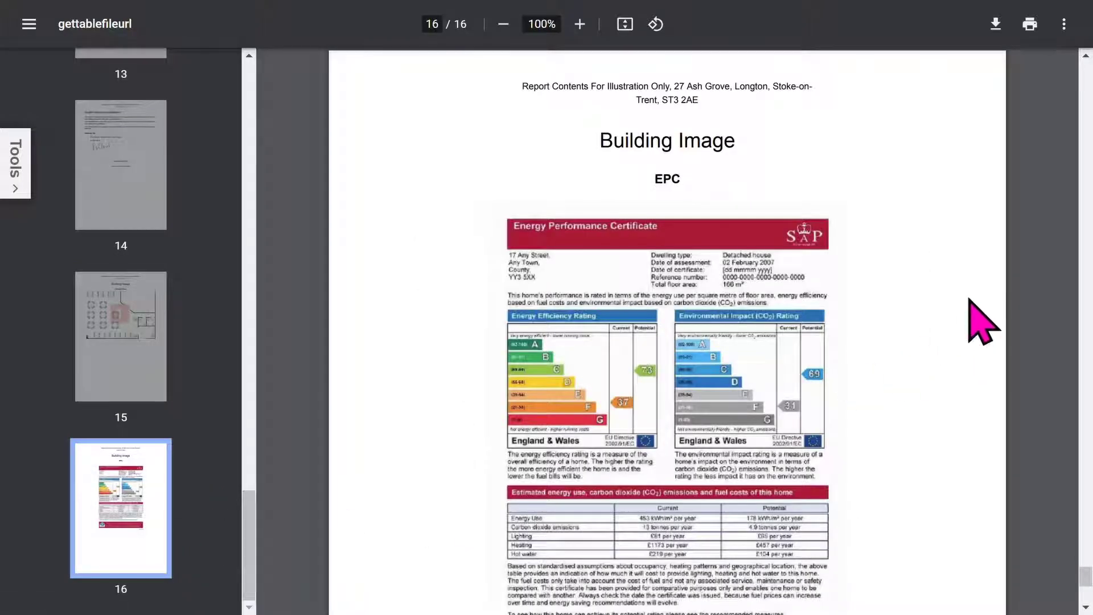
scroll(971, 308, "down", 2)
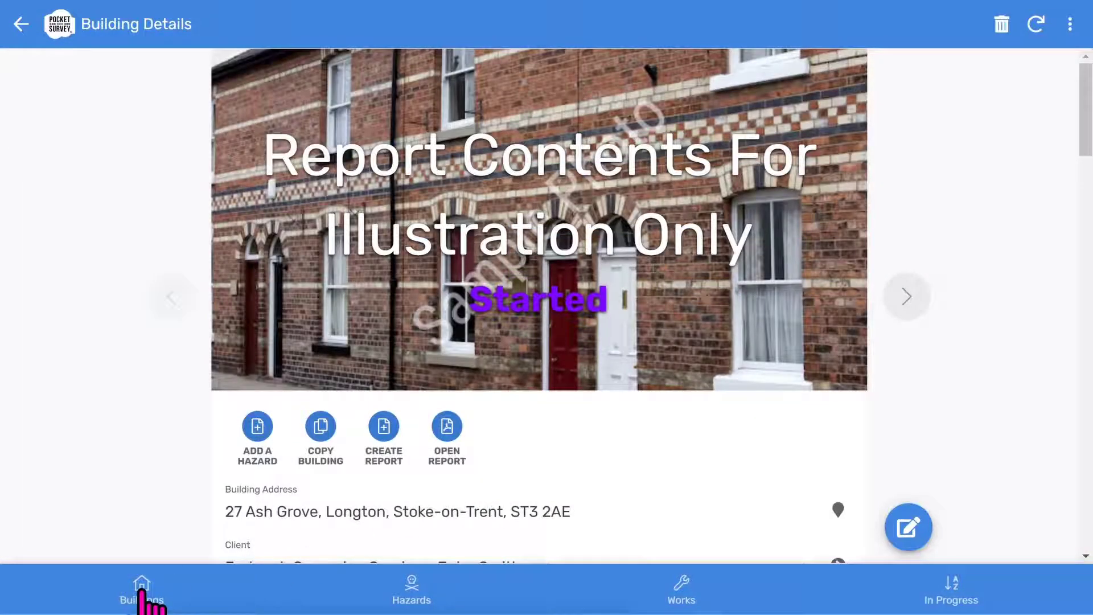
Return to the Buildings list and start a new blank Building Form with + Add.
left_click(142, 595)
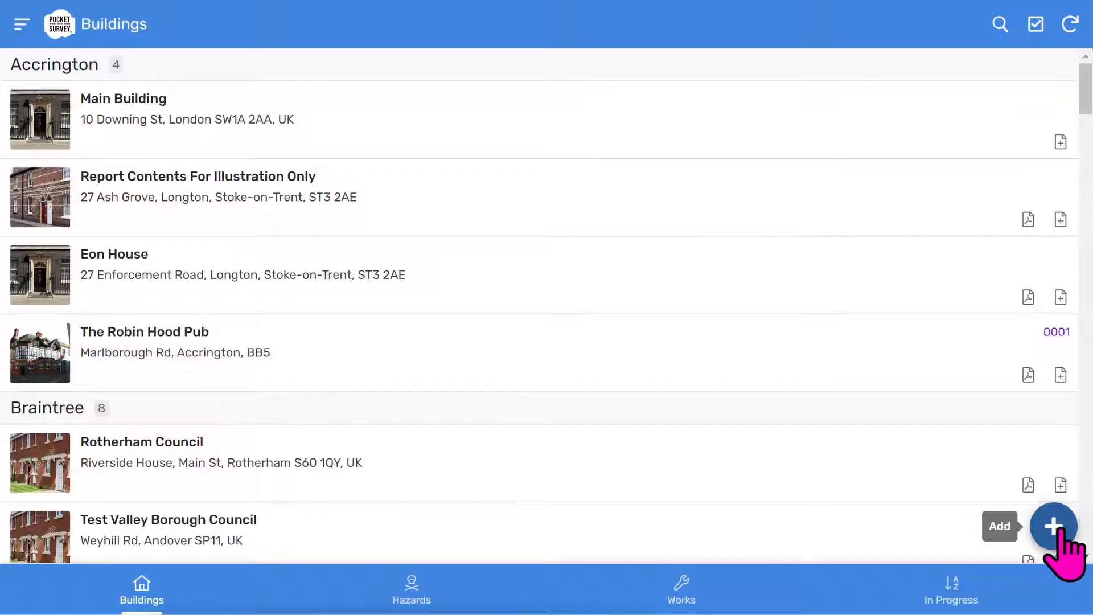
left_click(1055, 526)
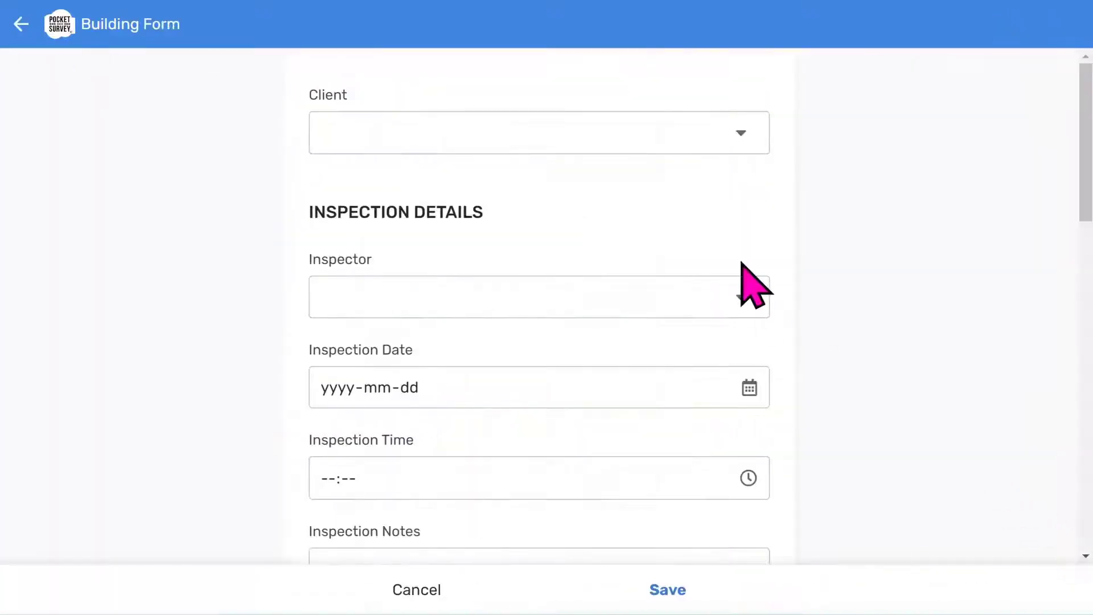
scroll(683, 168, "down", 4)
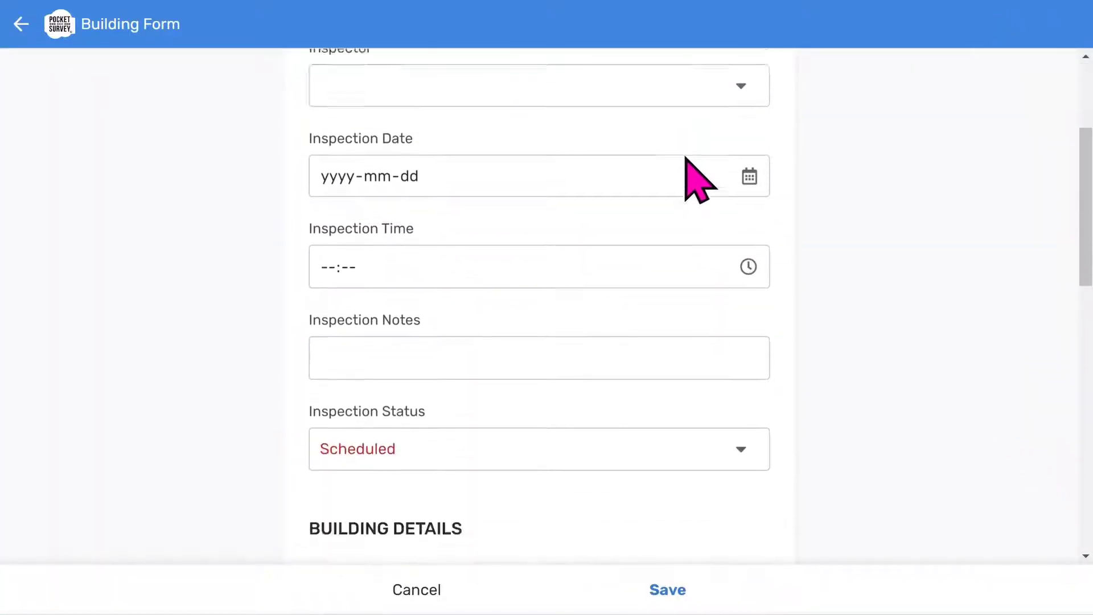
scroll(699, 181, "down", 15)
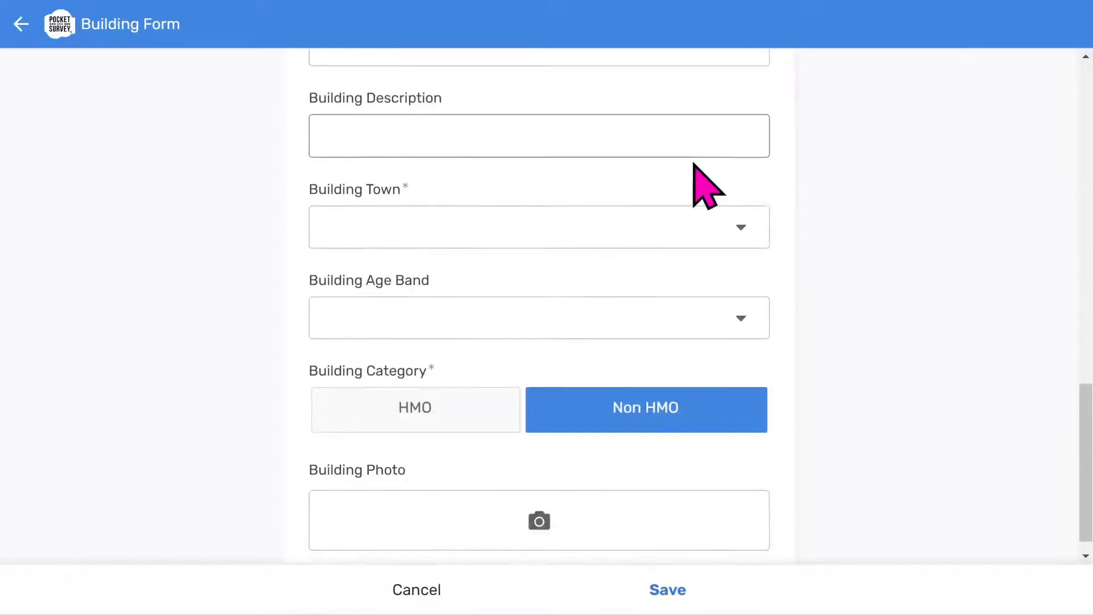
scroll(705, 185, "up", 19)
Create client organisation 'My CLient', pick its contact name, and attach it to the building.
left_click(673, 144)
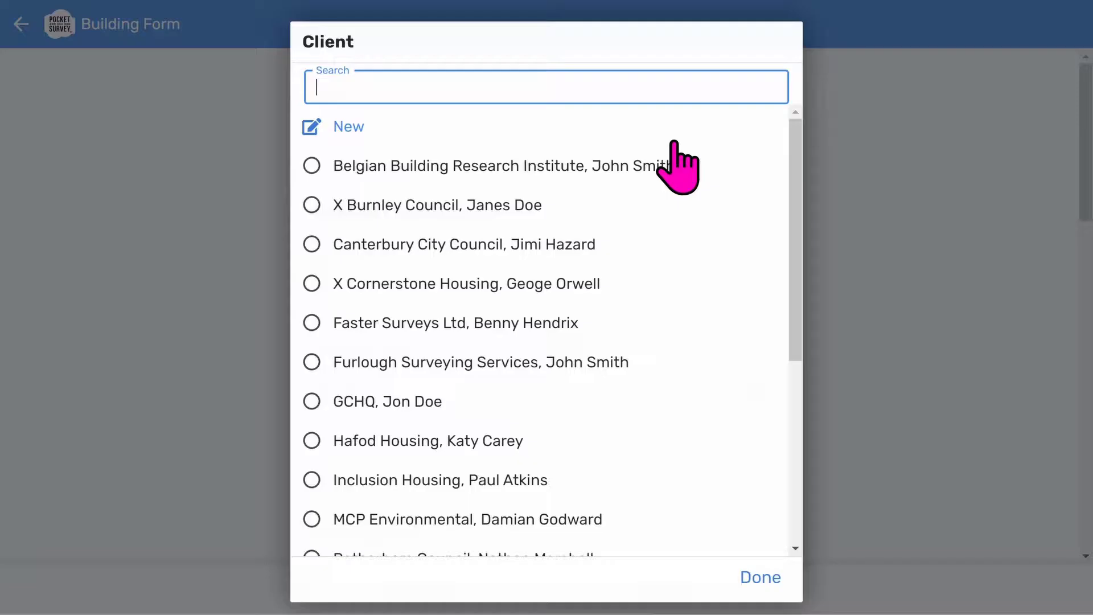
left_click(345, 133)
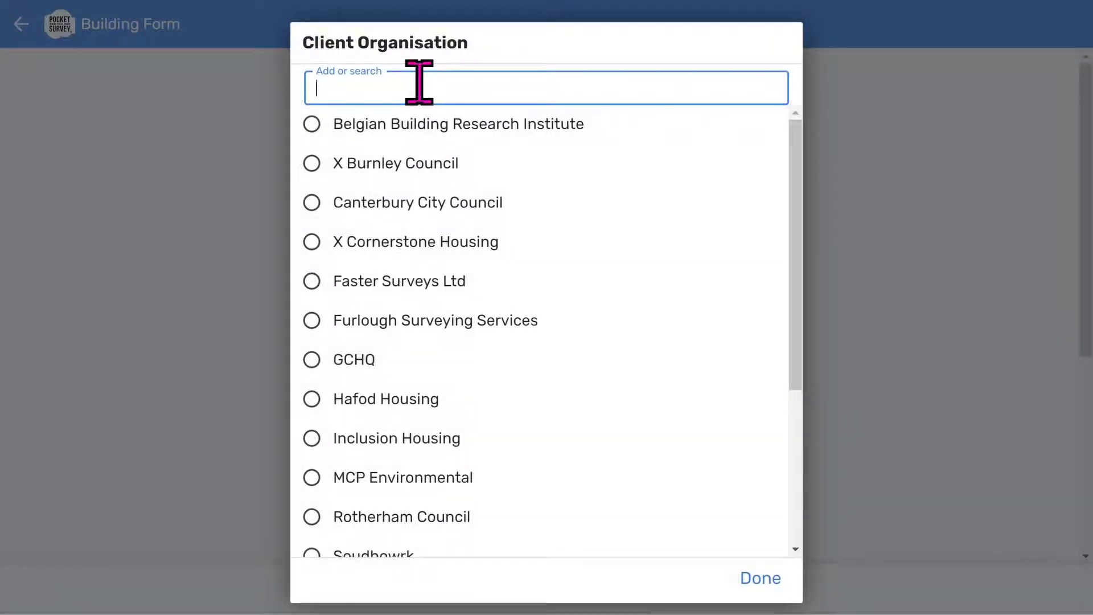
type("My CLient")
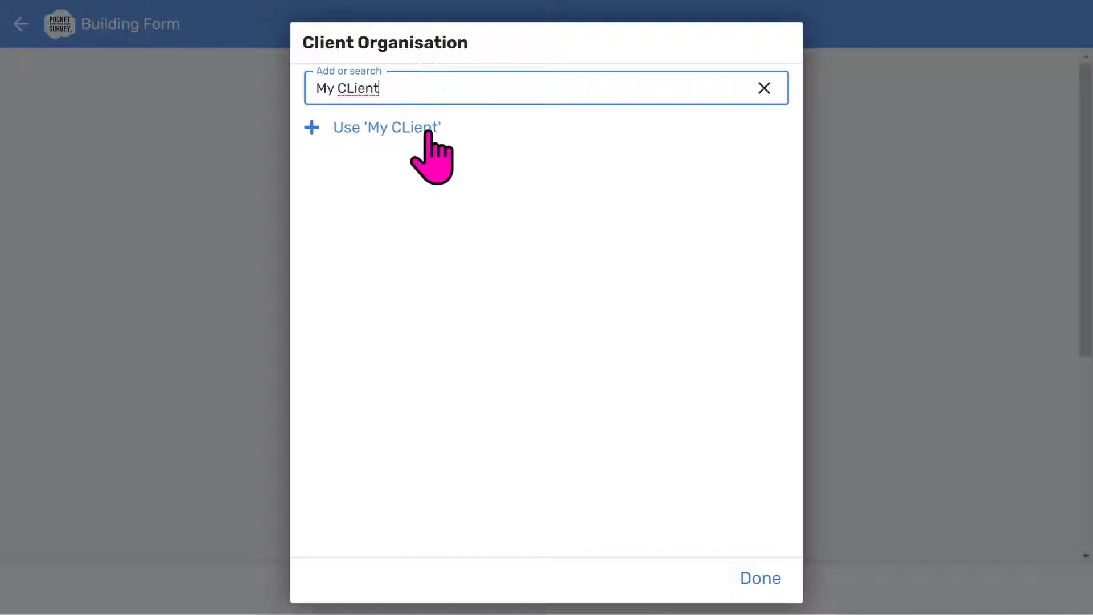
left_click(426, 131)
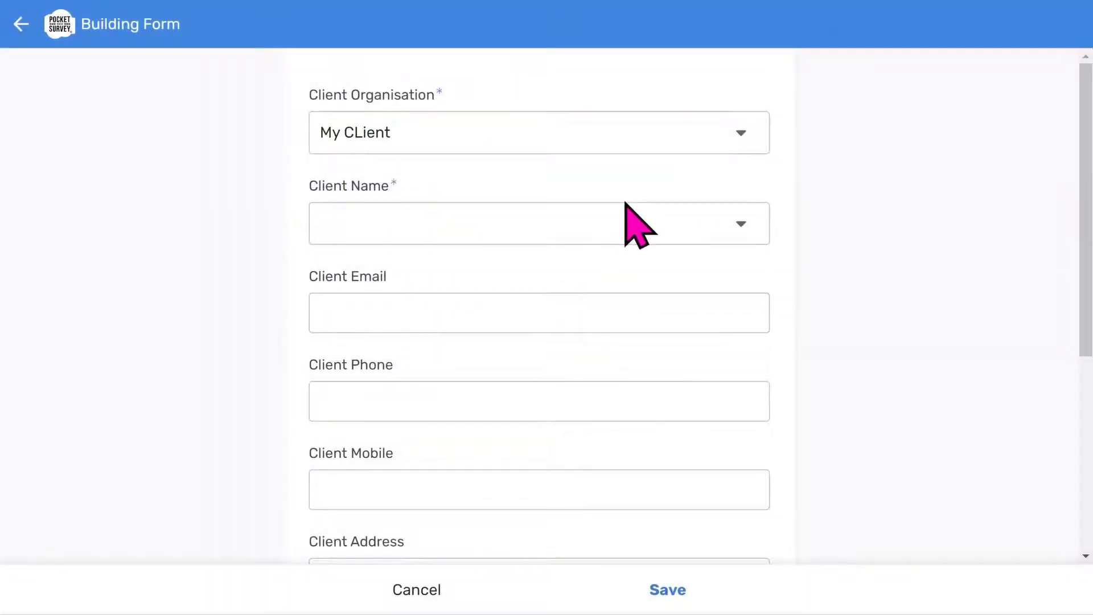
left_click(627, 225)
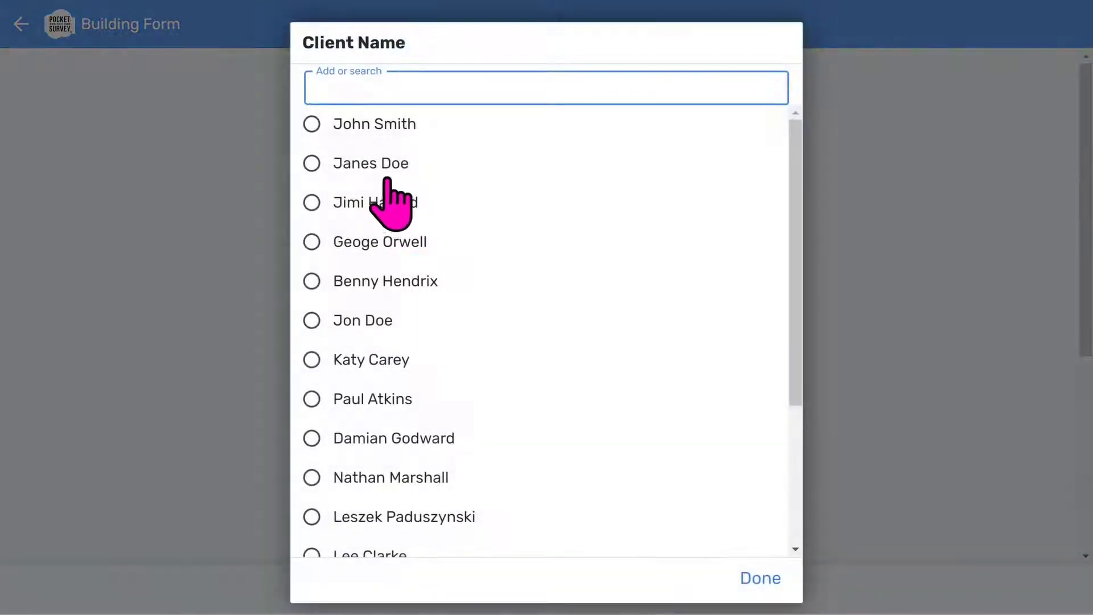
left_click(378, 165)
scroll(616, 312, "down", 6)
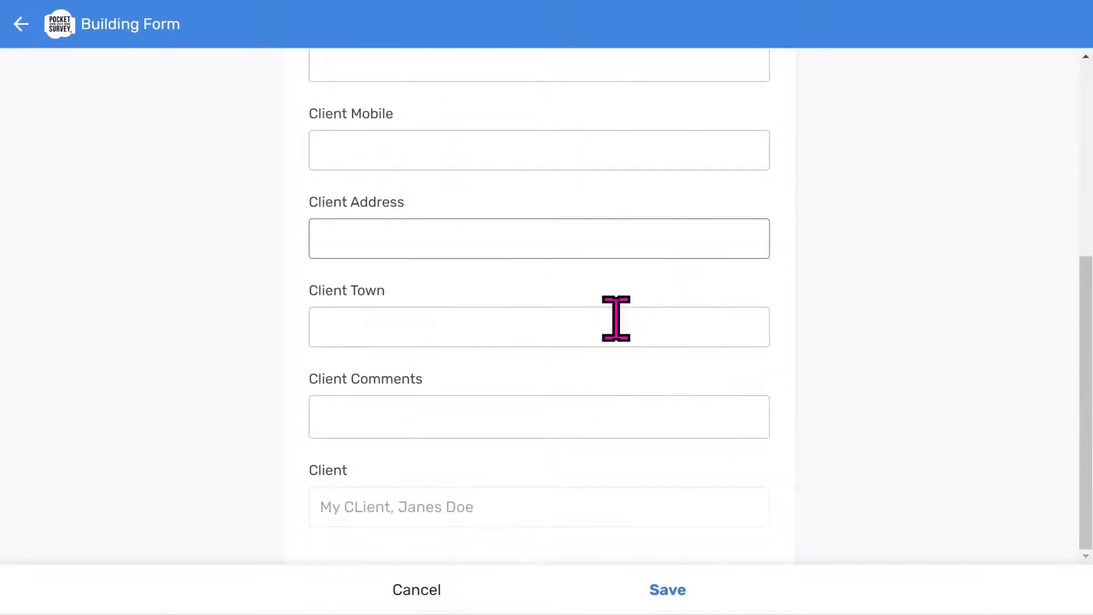
scroll(615, 317, "up", 3)
scroll(621, 370, "up", 3)
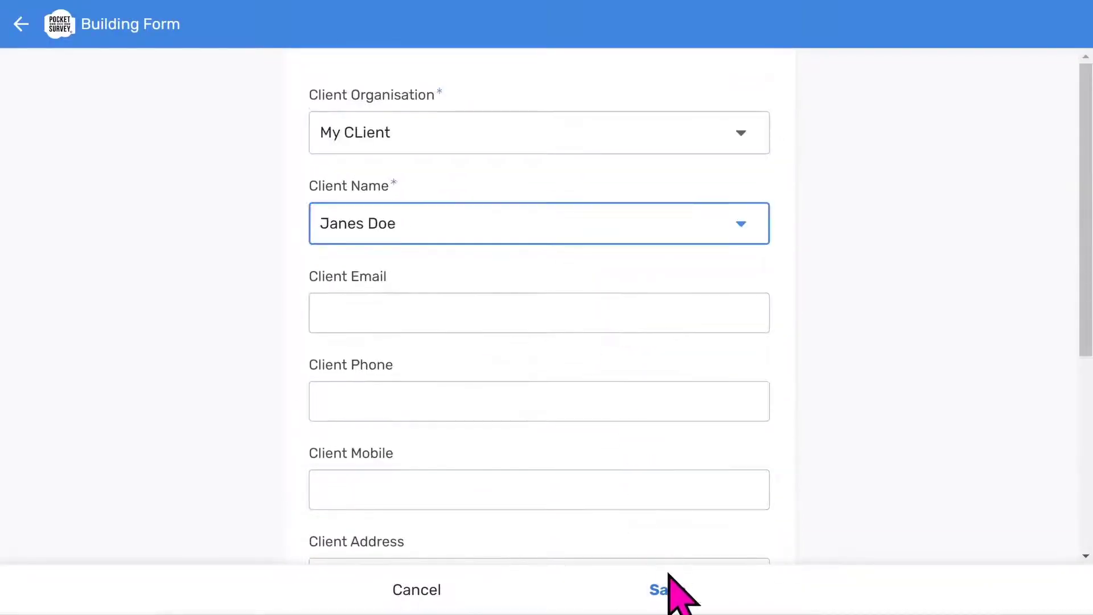
Save the new client, choose the inspector, and set the inspection date to today.
left_click(668, 588)
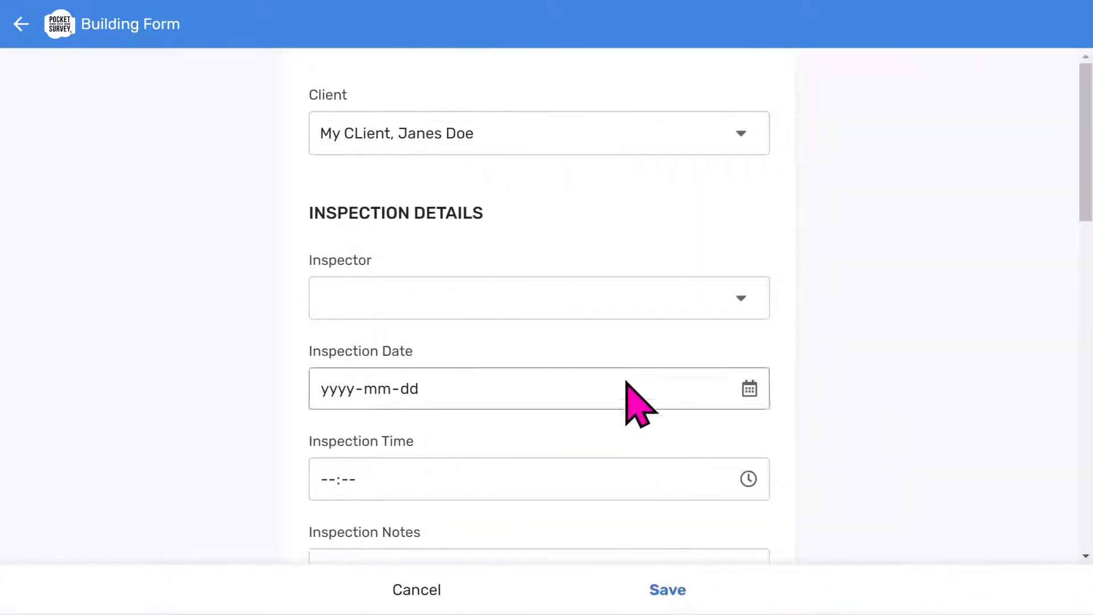
left_click(598, 312)
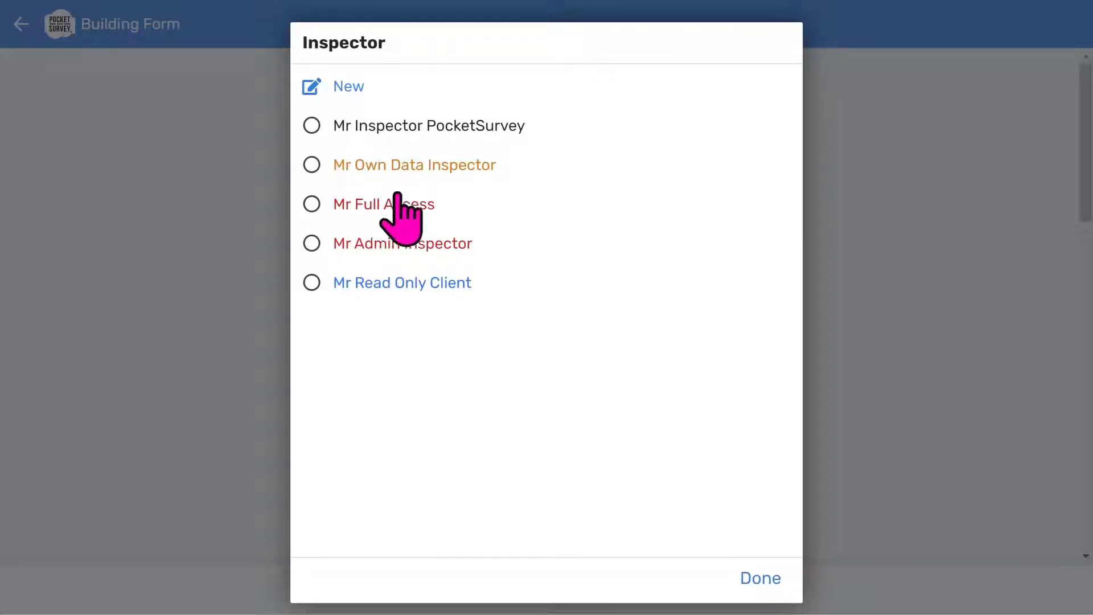
left_click(406, 127)
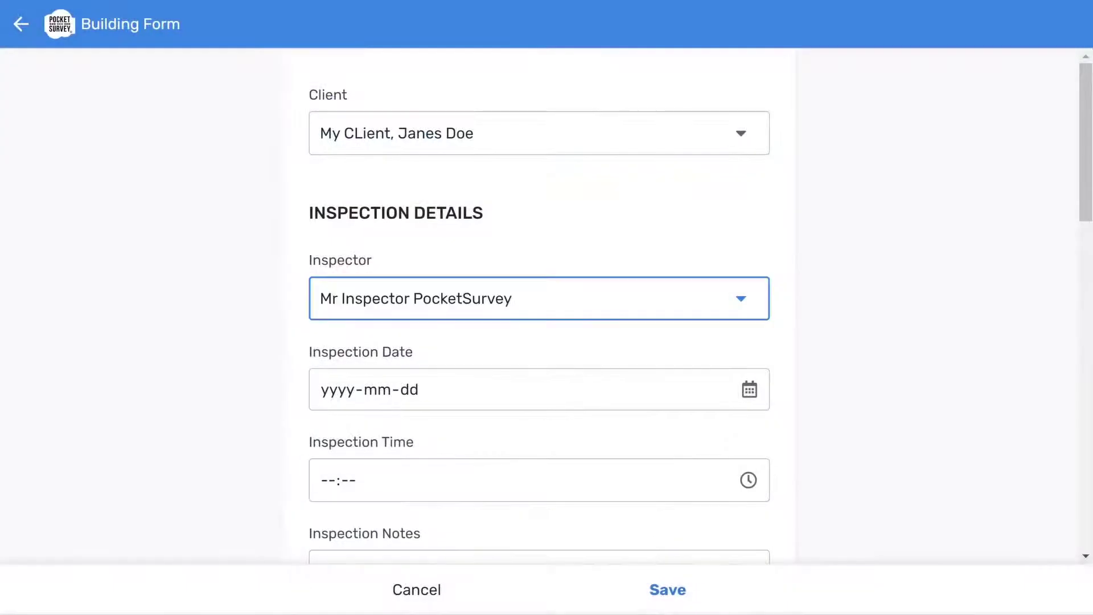
left_click(732, 390)
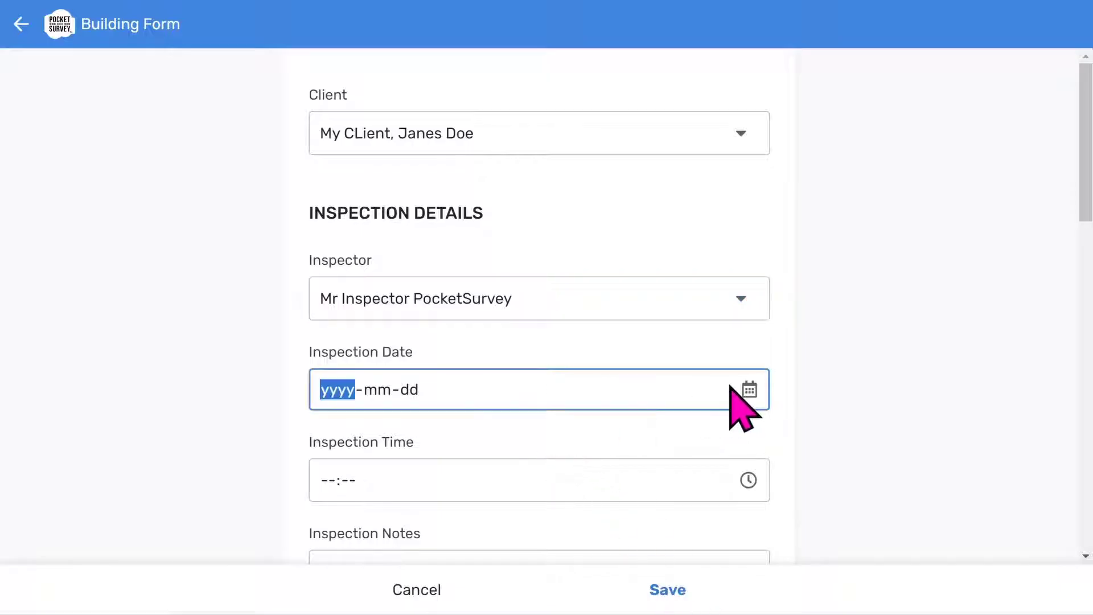
left_click(746, 389)
left_click(471, 350)
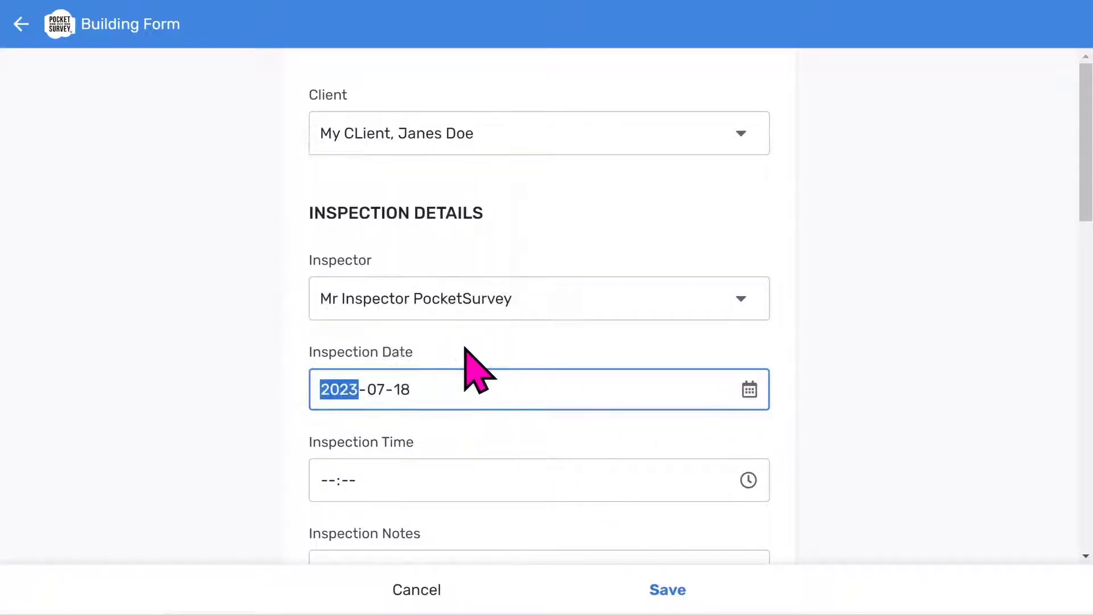
Set the inspection time to 15:19 and the inspection status to Started.
left_click(748, 480)
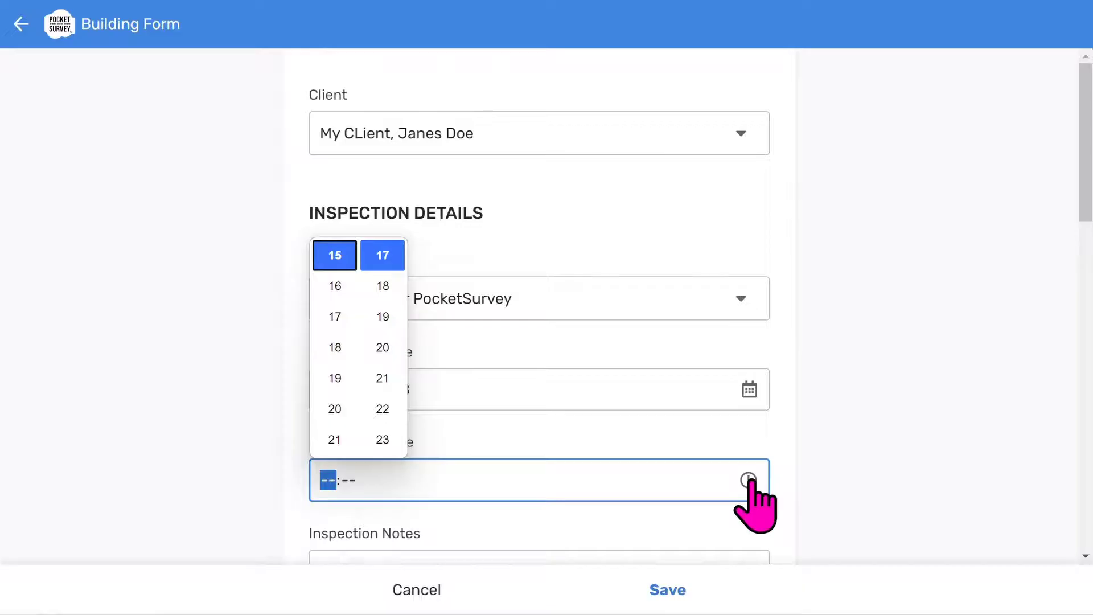
left_click(381, 317)
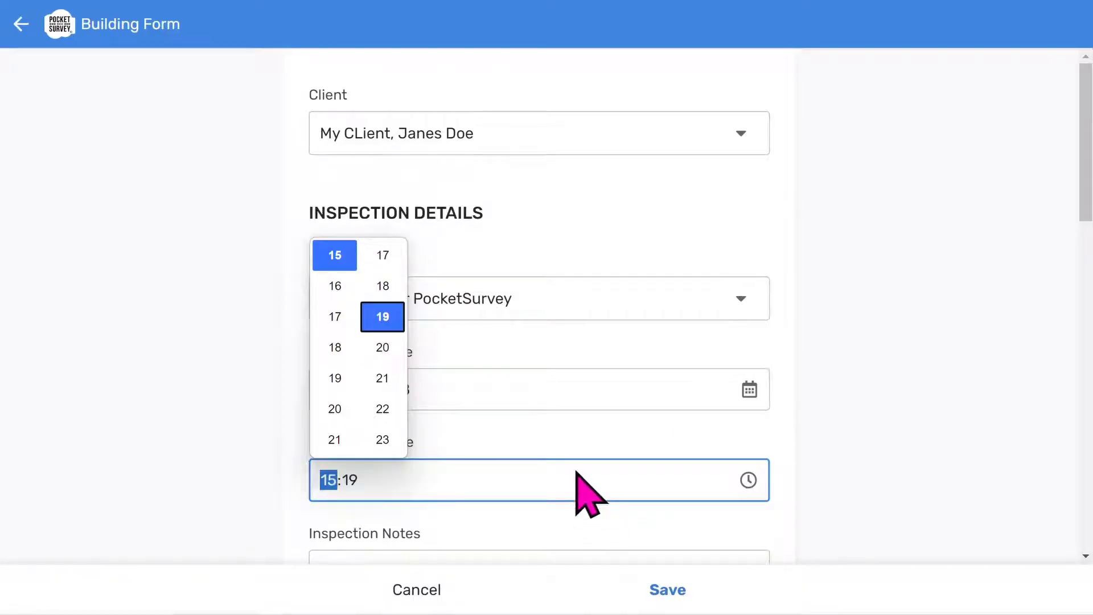
scroll(575, 521, "down", 5)
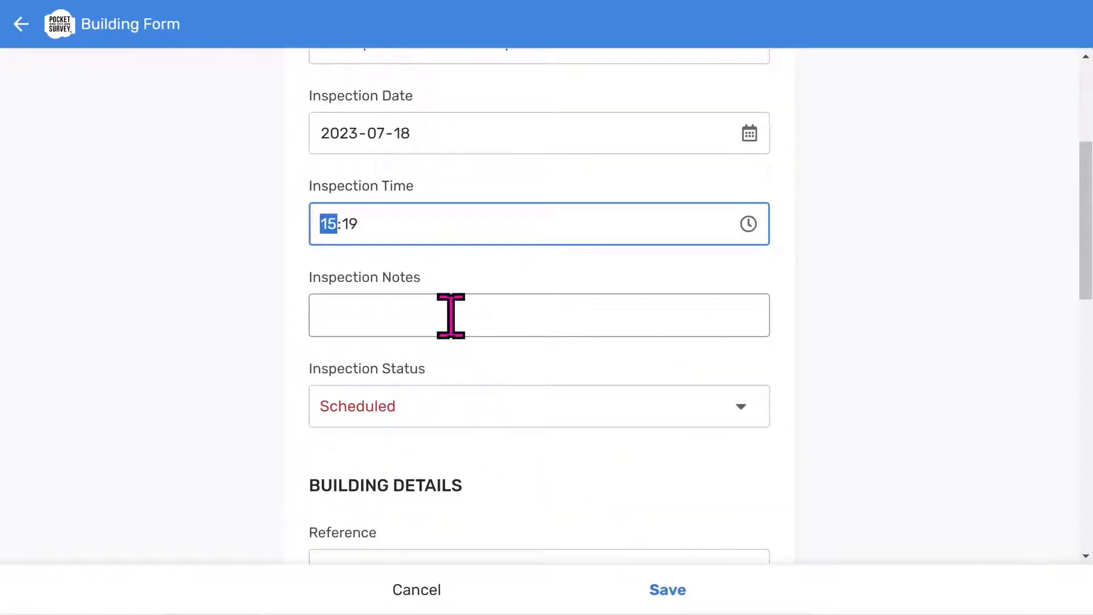
left_click(451, 316)
left_click(456, 436)
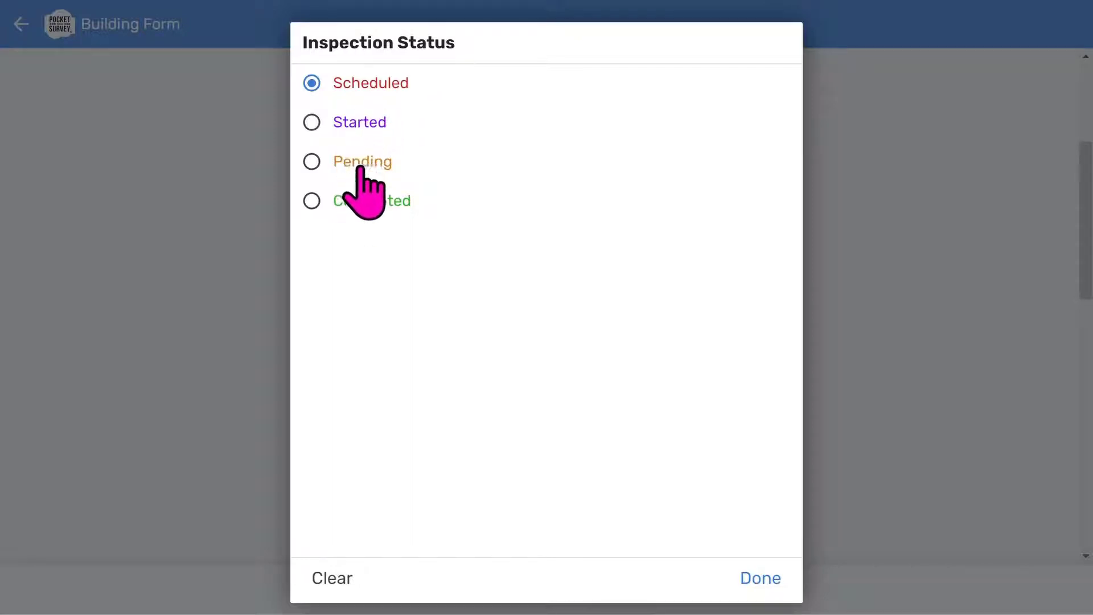
left_click(358, 131)
left_click(761, 578)
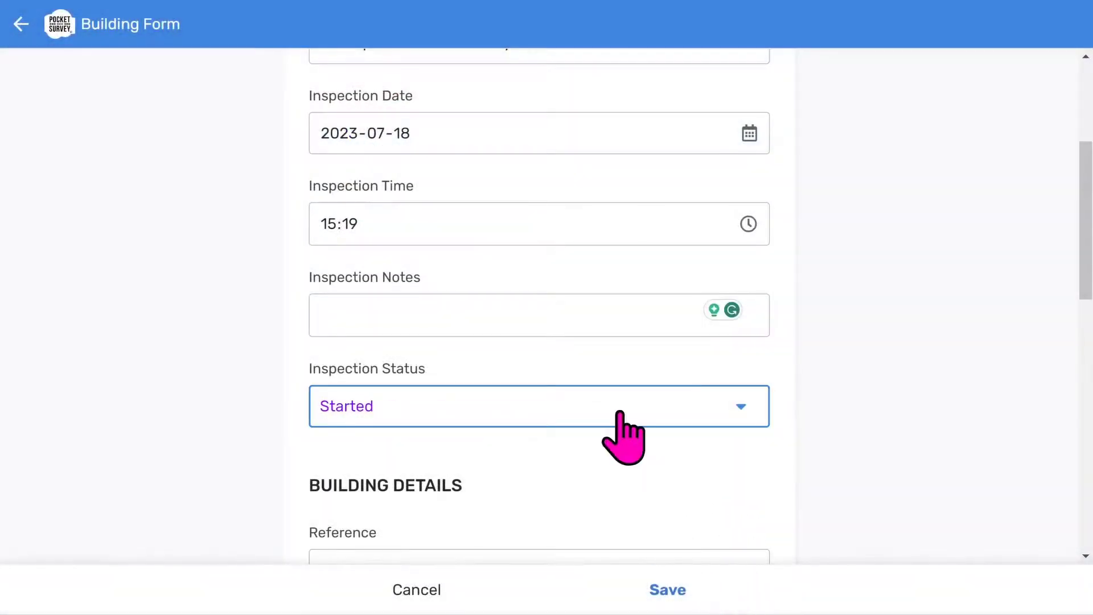
scroll(623, 424, "down", 3)
scroll(626, 393, "down", 2)
Enter the building reference UPRN 1234 and accept the suggested full address.
left_click(496, 308)
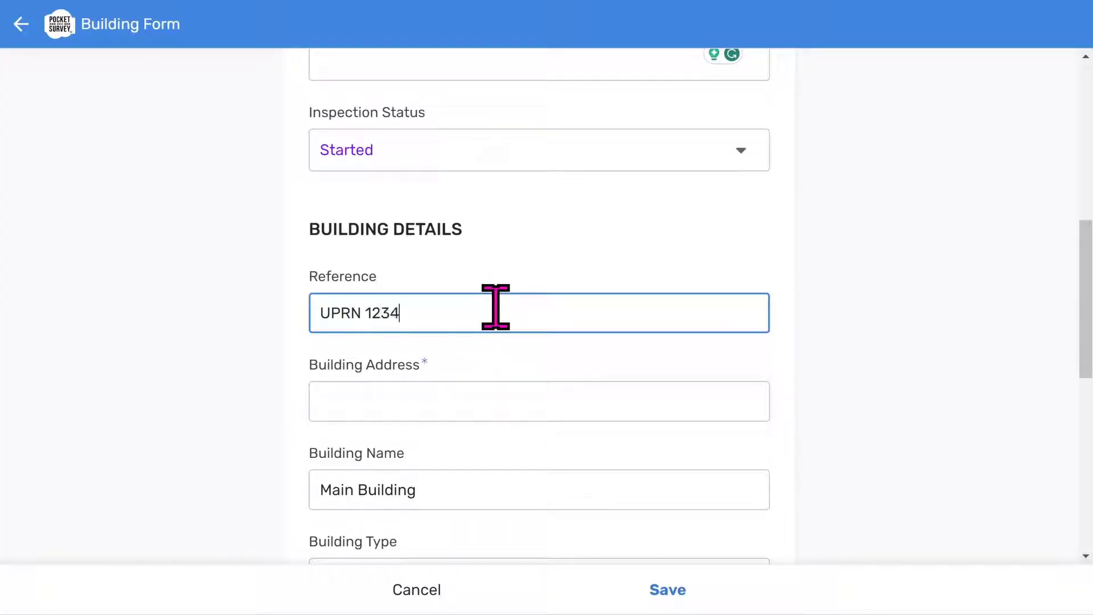
left_click(437, 405)
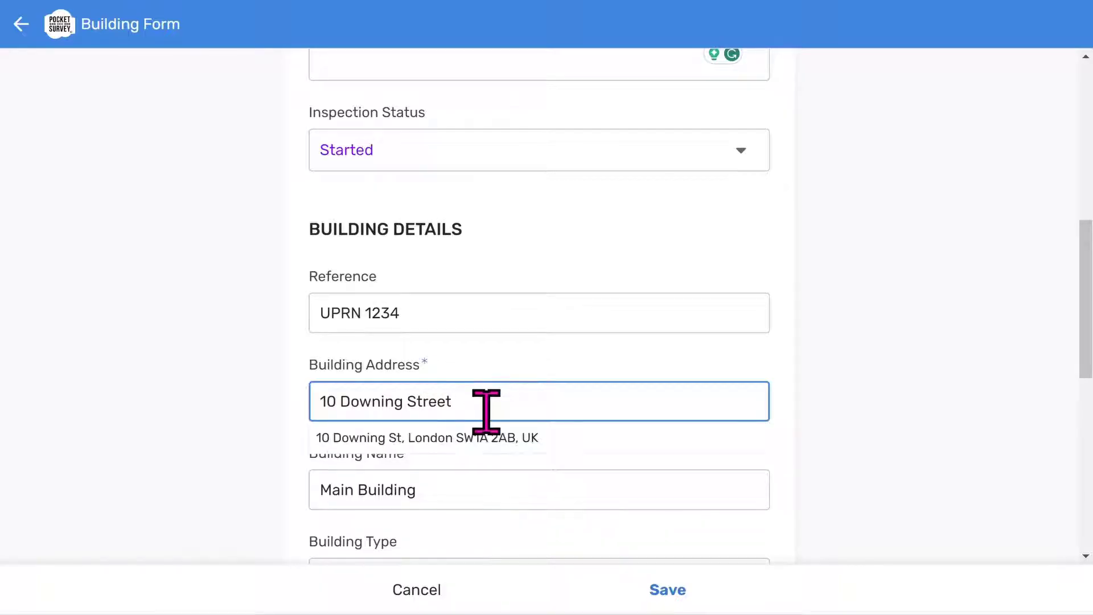
left_click(484, 436)
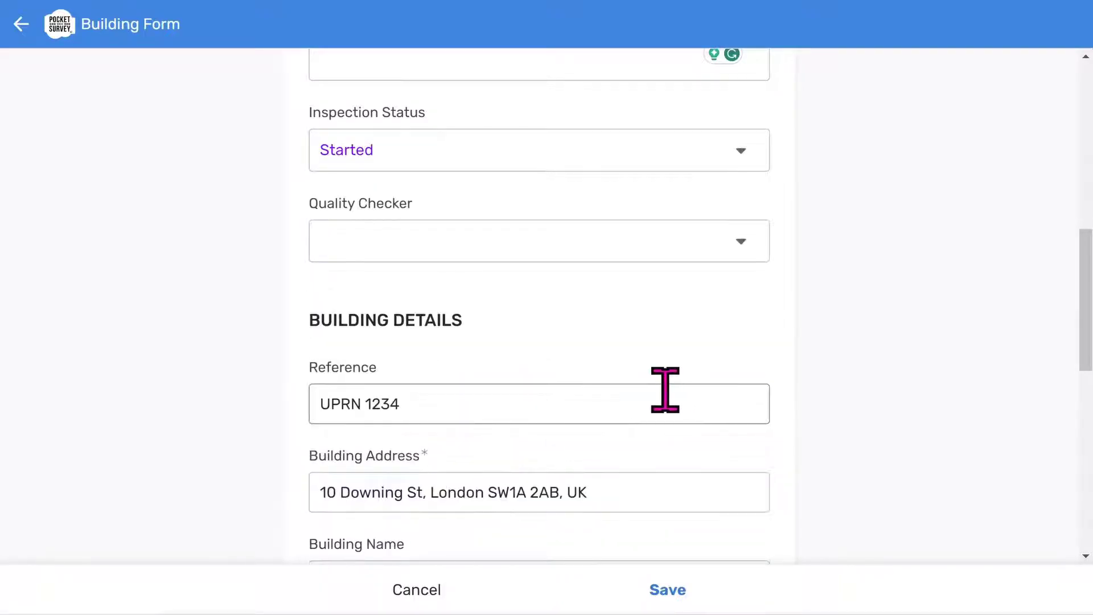
scroll(654, 391, "down", 6)
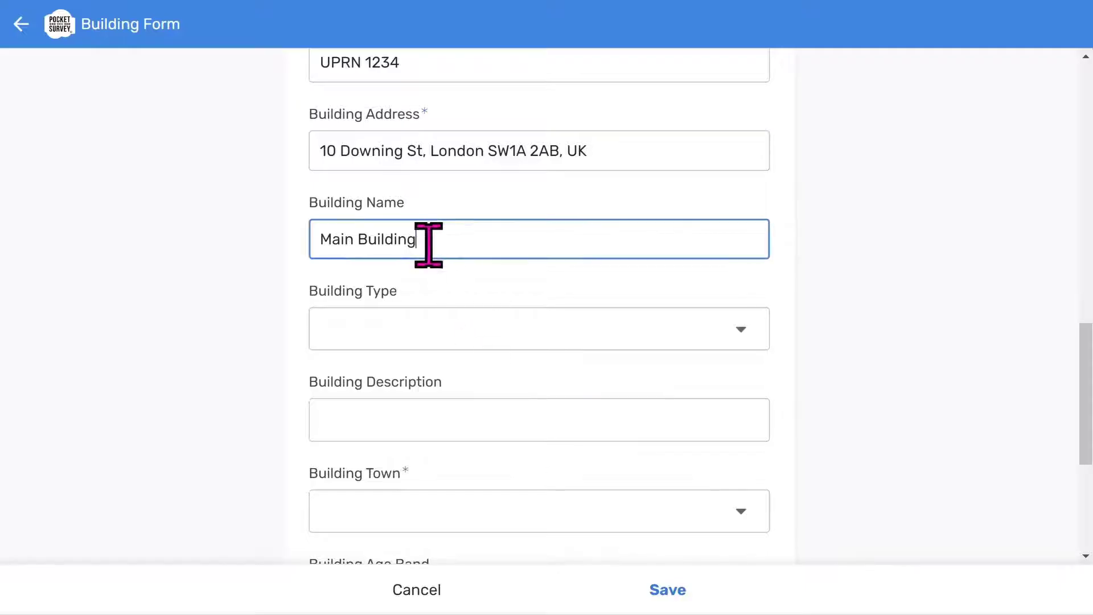
left_click_drag(407, 240, 296, 263)
scroll(936, 319, "down", 2)
Set building type Bungalow, town Accrington and age band Pre 1947.
left_click(724, 252)
left_click(372, 164)
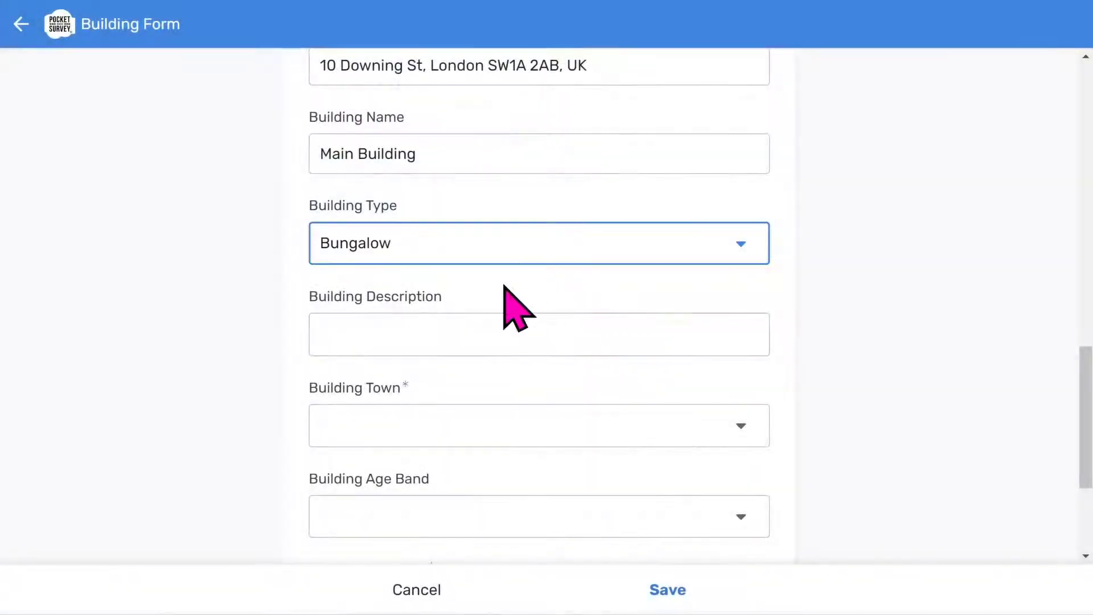
left_click(476, 332)
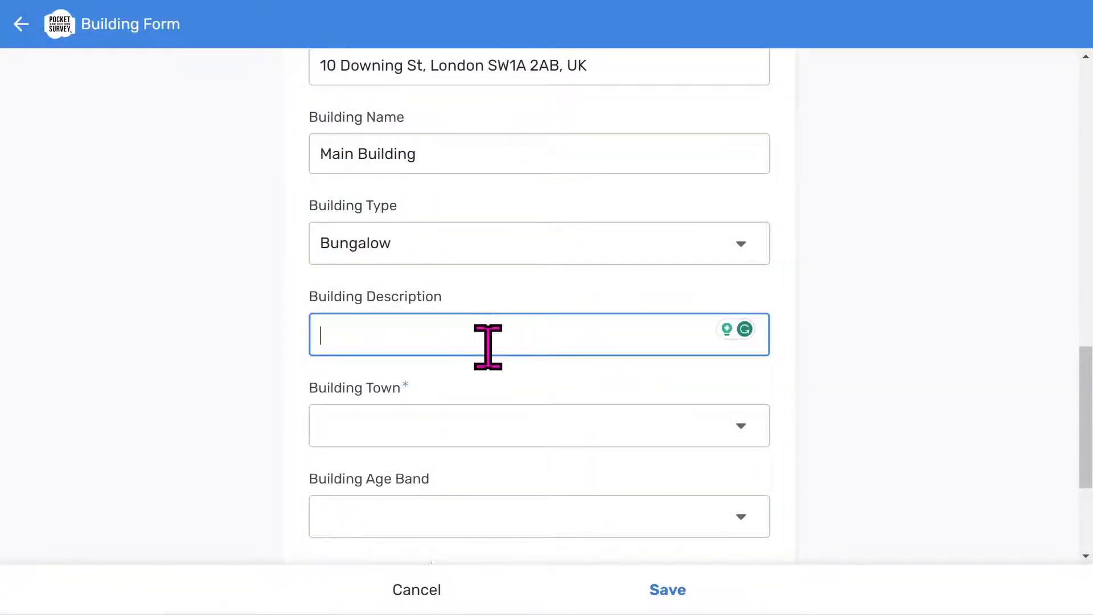
scroll(484, 353, "down", 3)
left_click(470, 259)
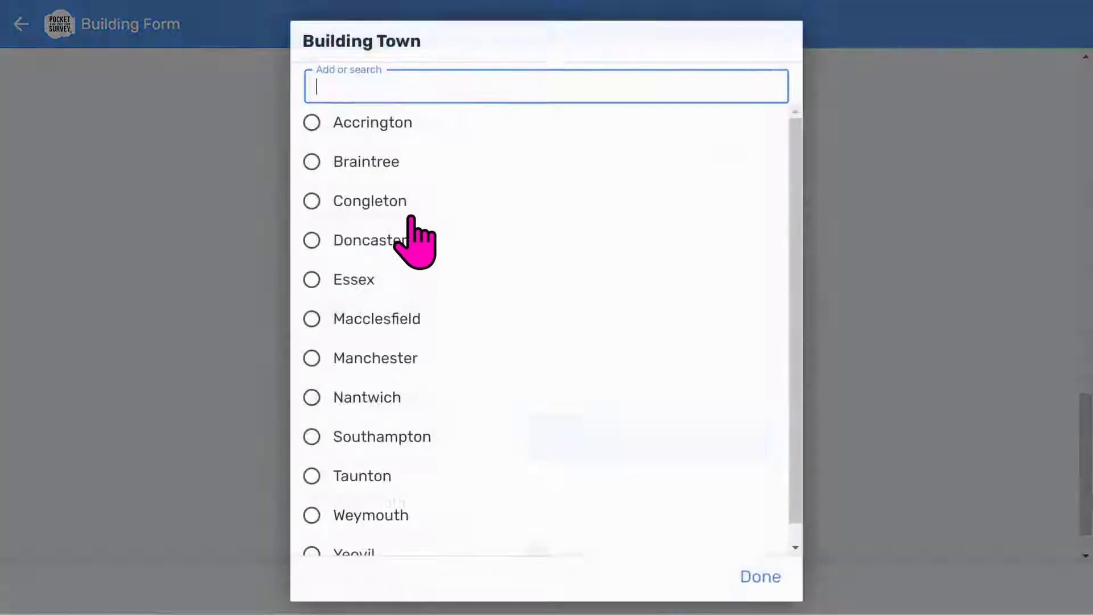
left_click(358, 123)
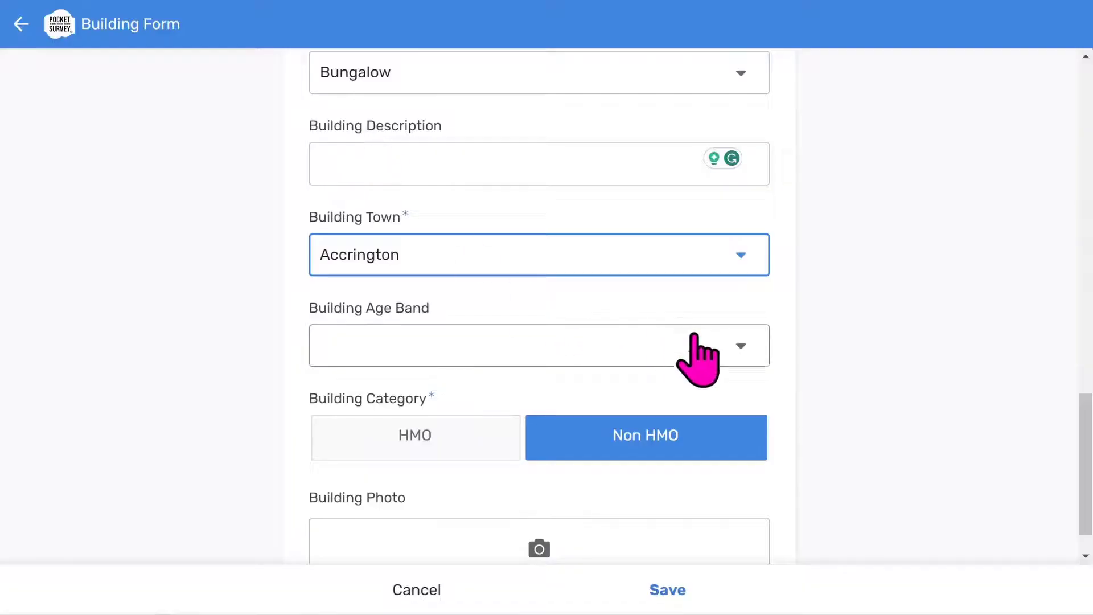
scroll(740, 370, "down", 1)
left_click(703, 288)
left_click(378, 204)
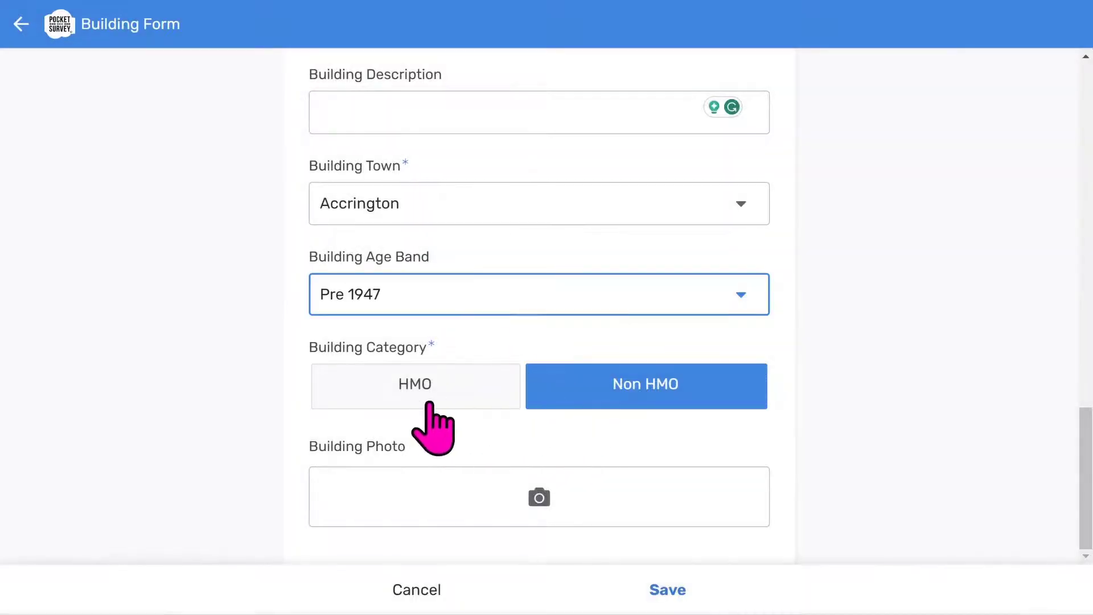
Keep the building category as Non HMO and attach Downing Street.jpg as the building photo.
left_click(430, 404)
left_click(635, 393)
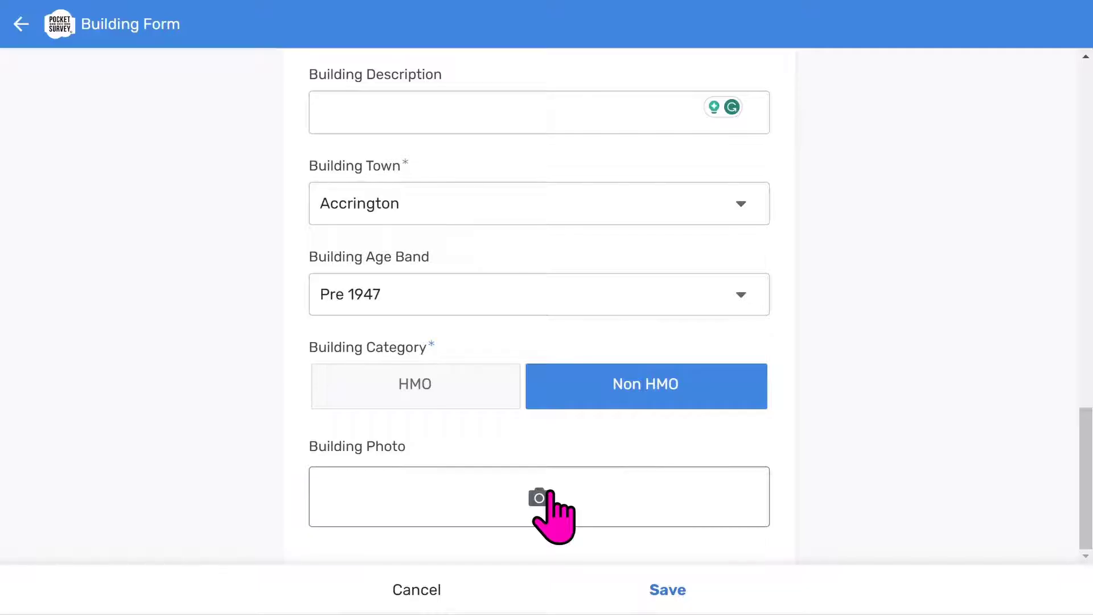
left_click(547, 496)
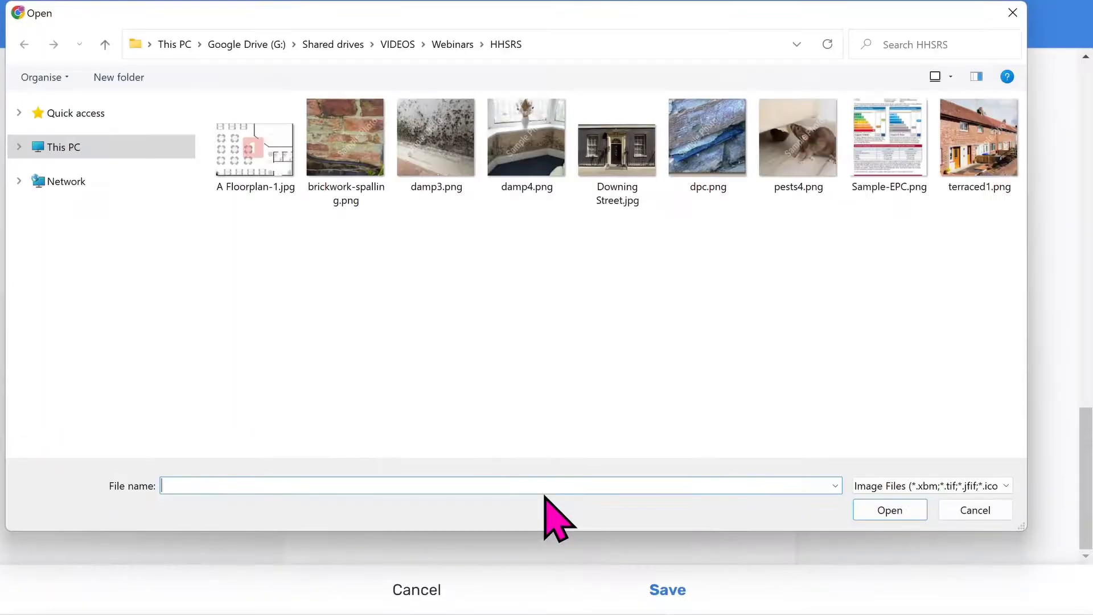
left_click(628, 211)
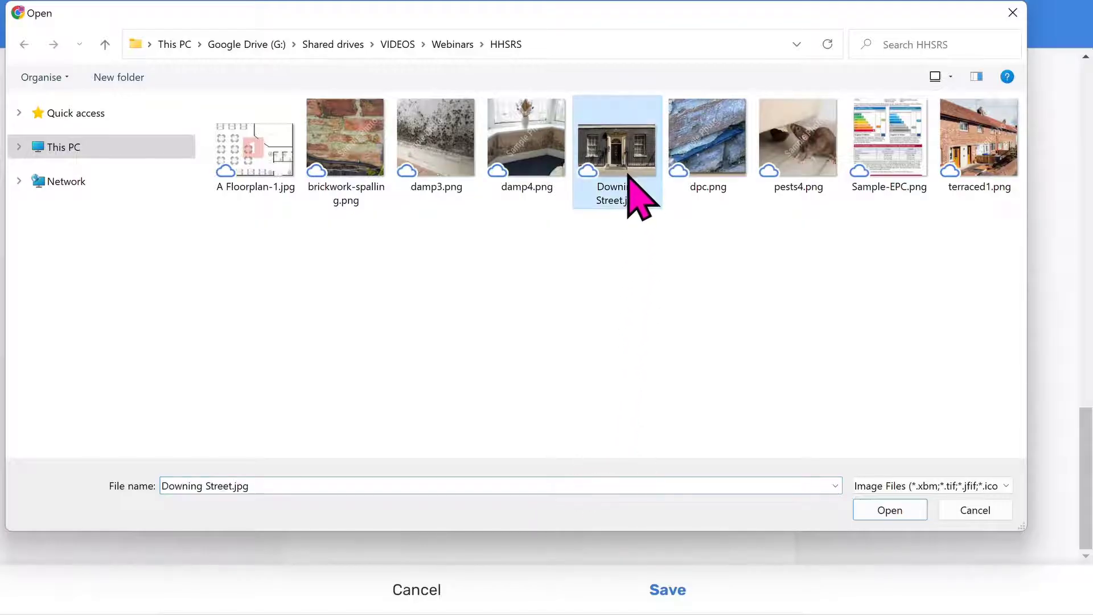
left_click(879, 511)
scroll(561, 325, "down", 5)
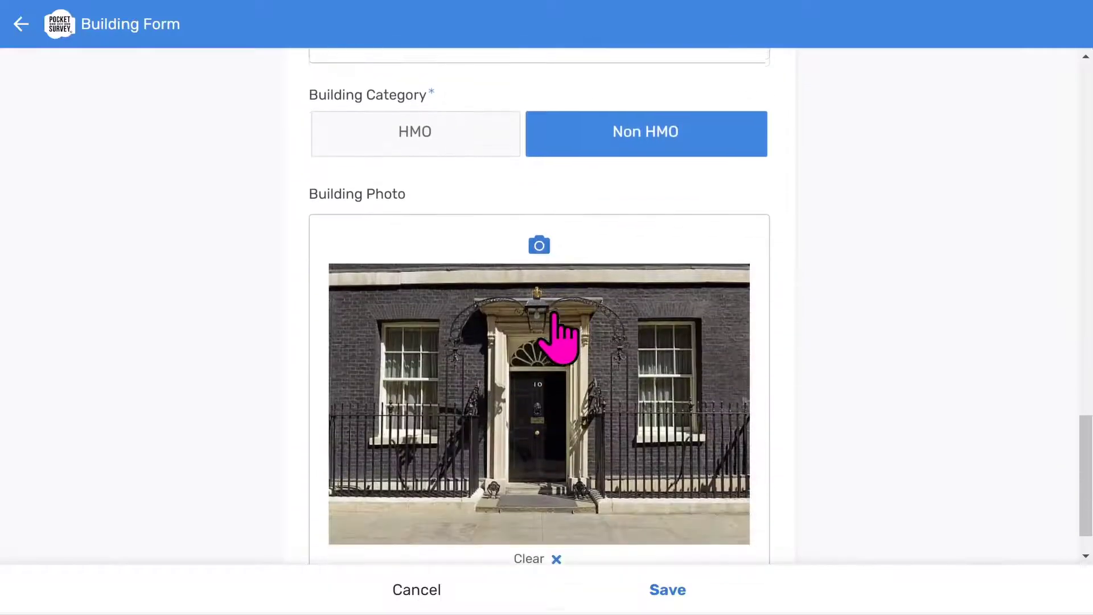
scroll(570, 328, "down", 1)
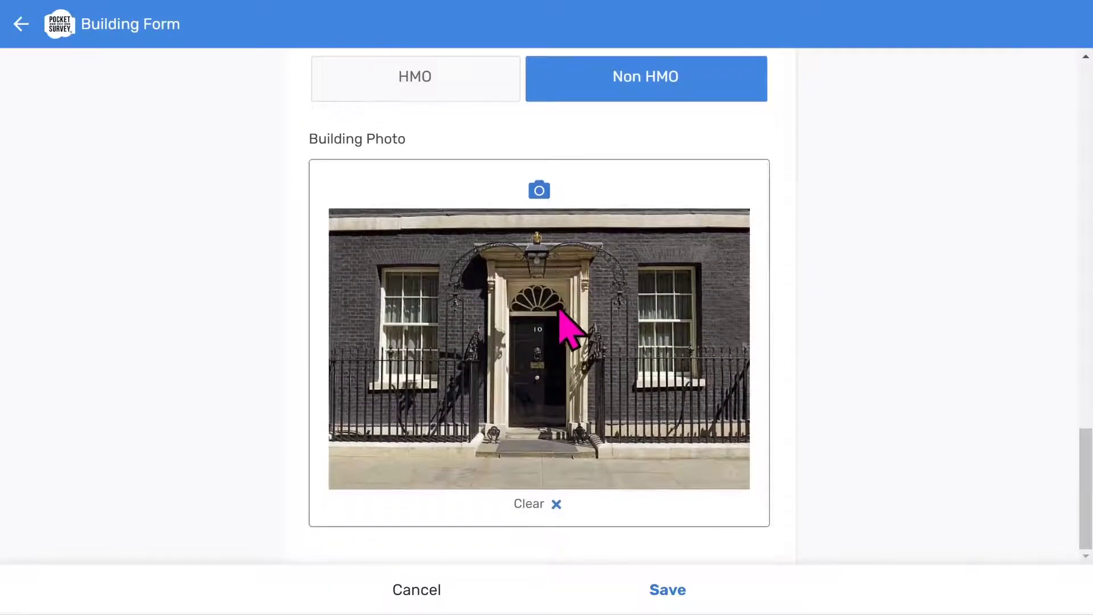
Set the inspection type to Social Housing Inspection and save Main Building.
left_click(672, 591)
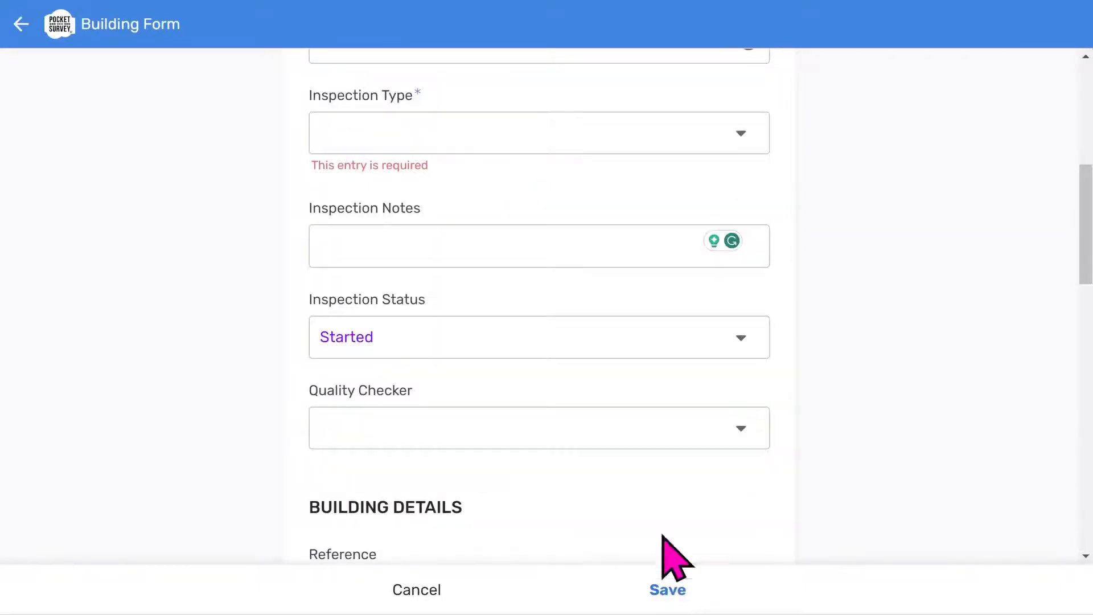
left_click(585, 137)
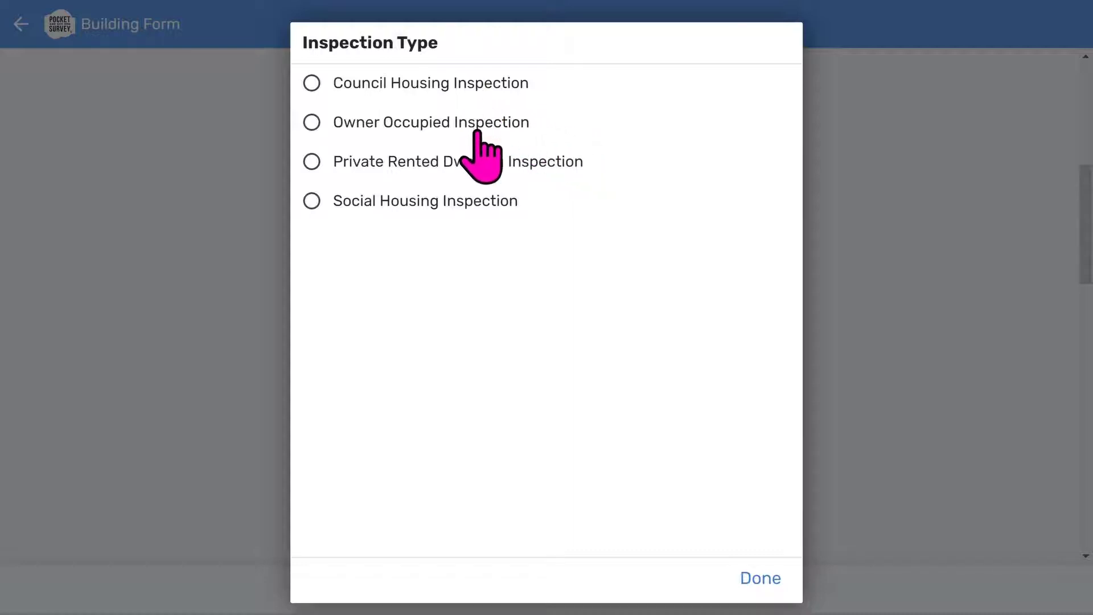
left_click(476, 203)
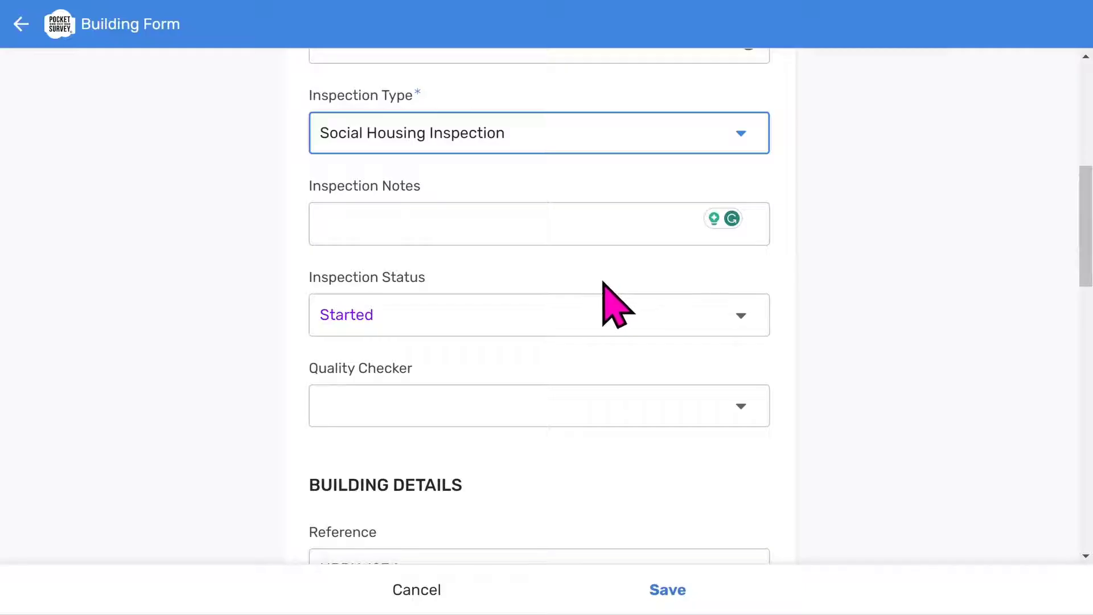
left_click(677, 594)
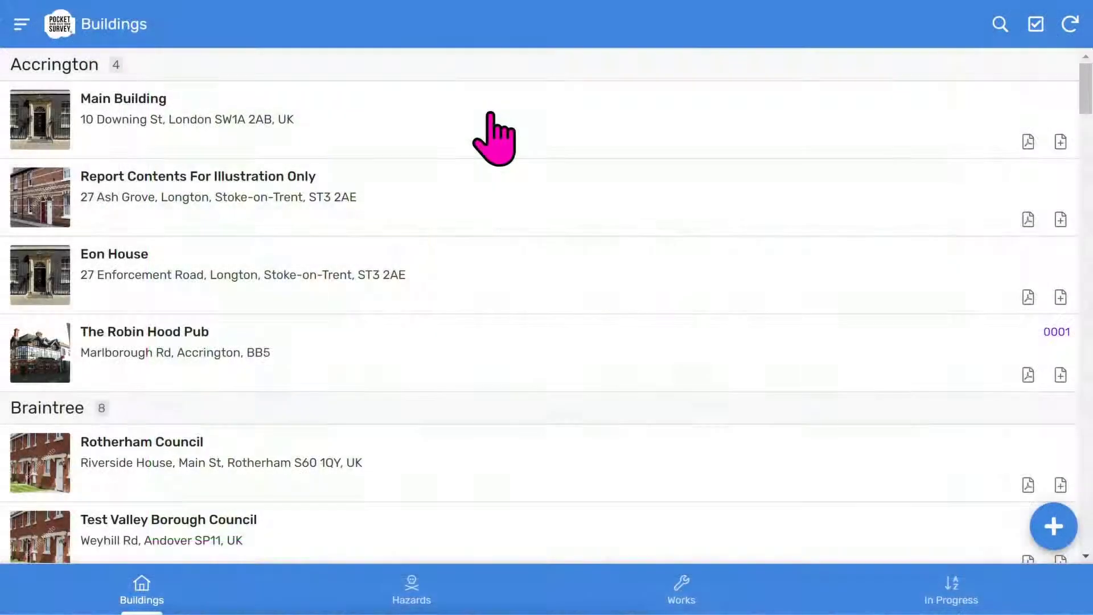
Start a new hazard for Main Building located in the ground-floor Bathroom.
left_click(493, 139)
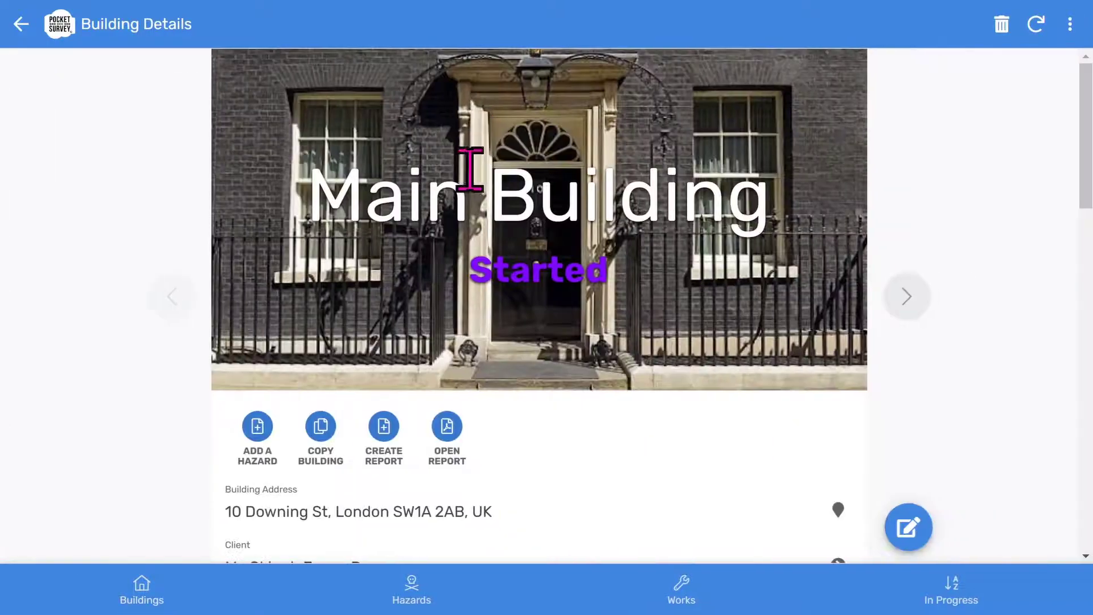
scroll(464, 208, "down", 3)
scroll(465, 214, "down", 4)
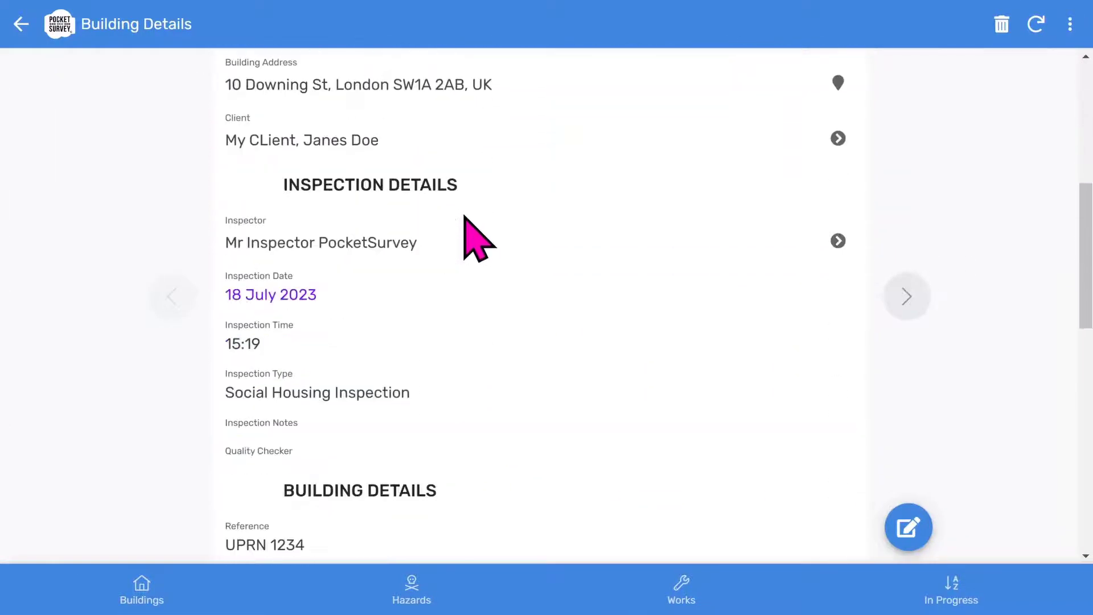
scroll(464, 239, "up", 7)
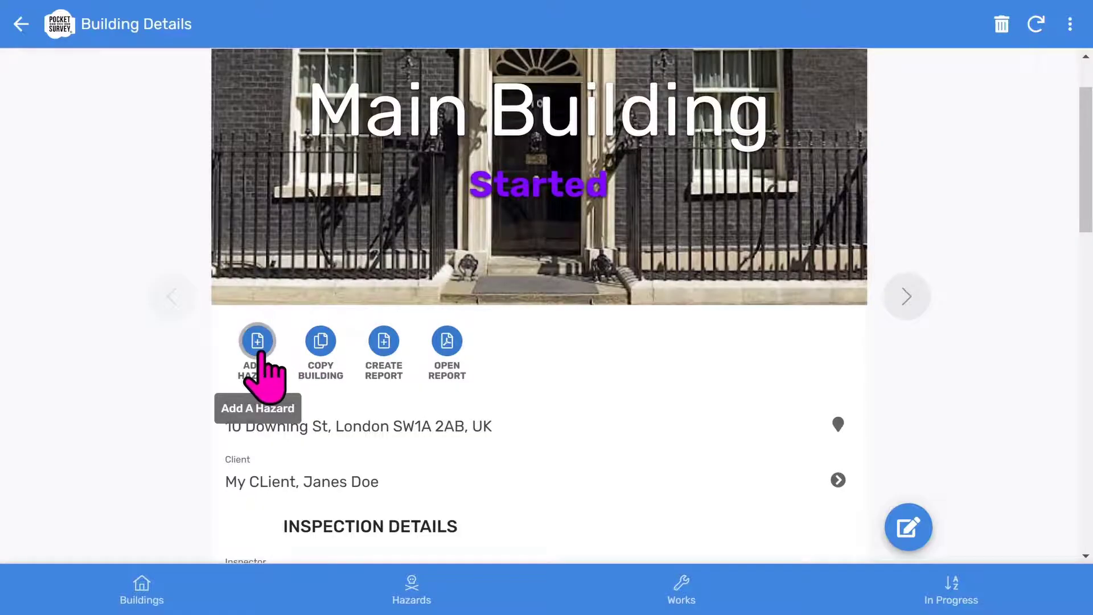
left_click(257, 342)
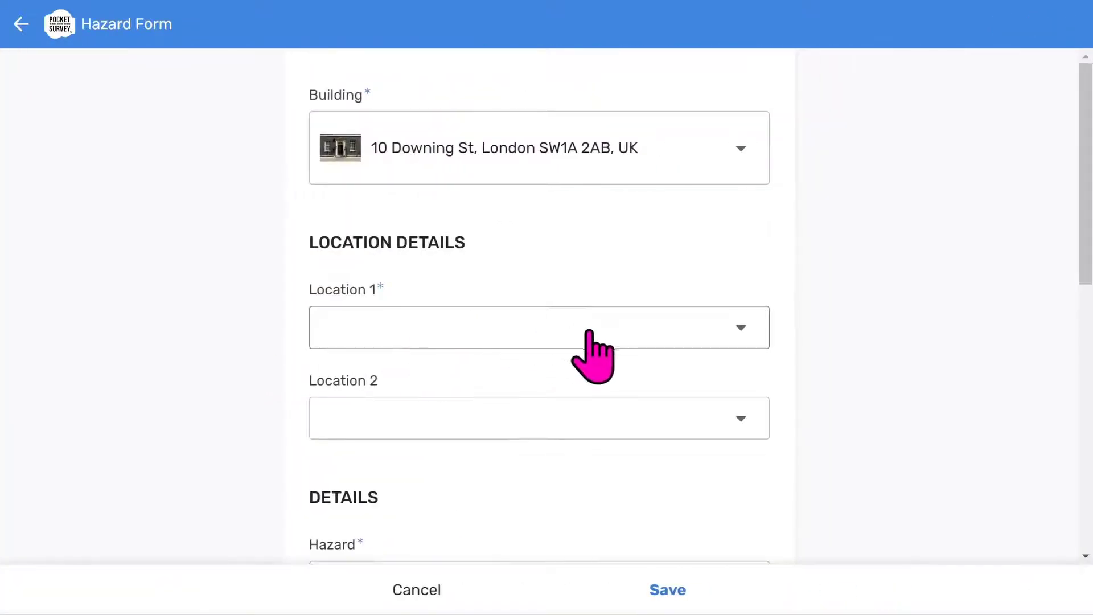
left_click(741, 328)
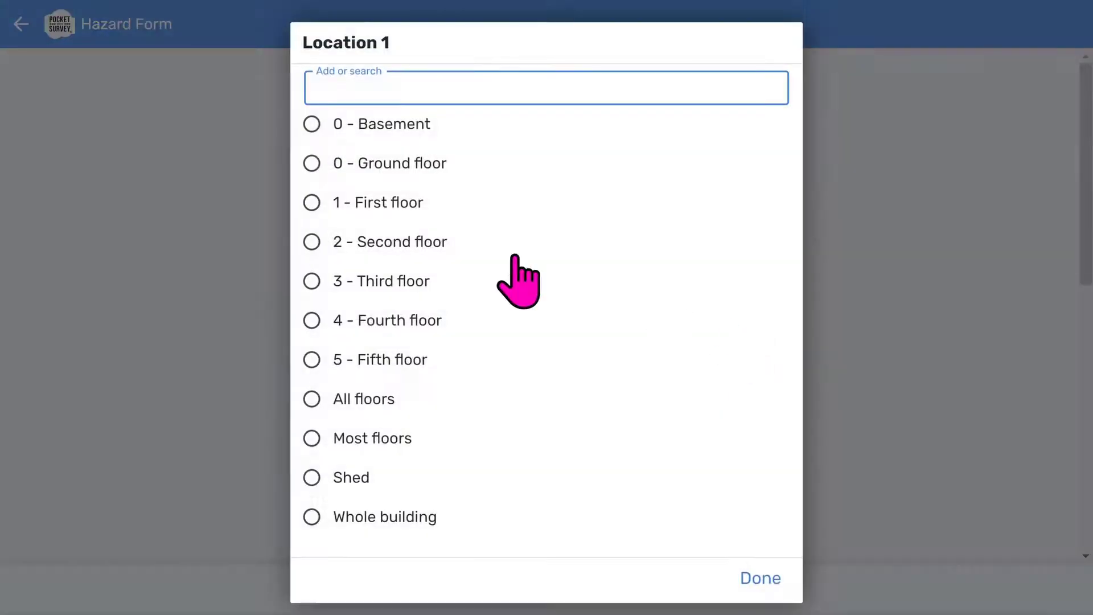
left_click(433, 171)
left_click(444, 430)
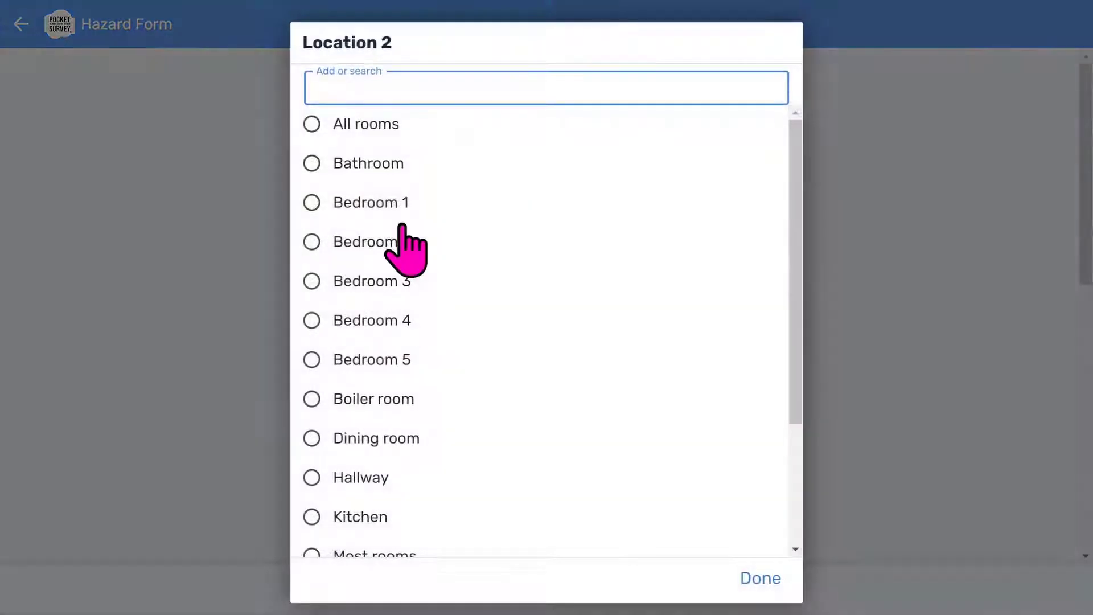
left_click(393, 166)
Choose Damp and Mould Growth as the hazard, rated Category 1, and focus the Notes field.
scroll(564, 348, "down", 1)
scroll(568, 351, "down", 2)
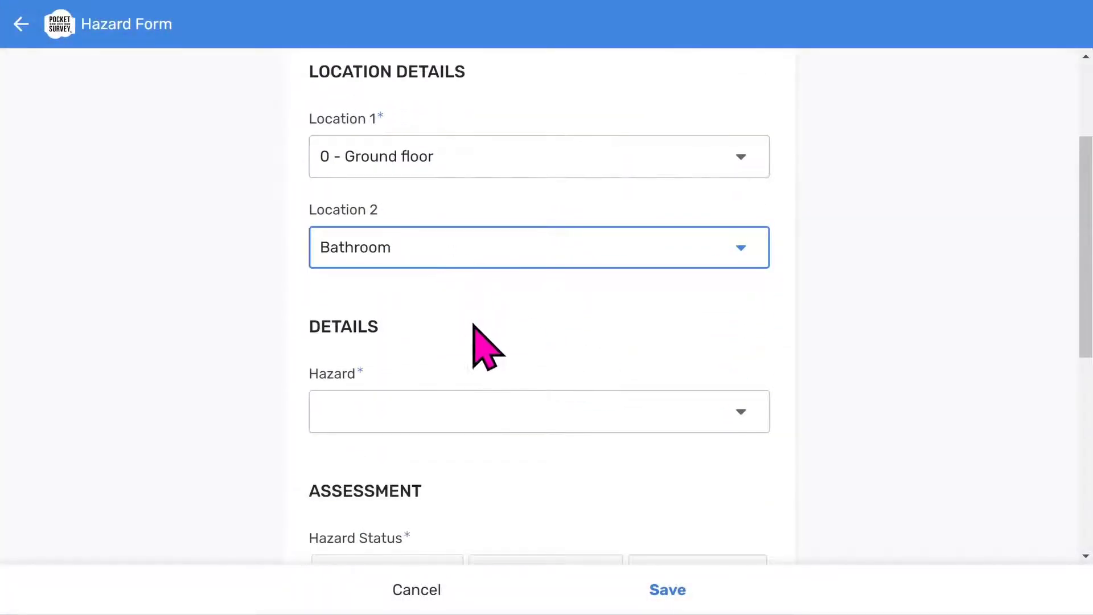
scroll(484, 348, "down", 1)
left_click(563, 354)
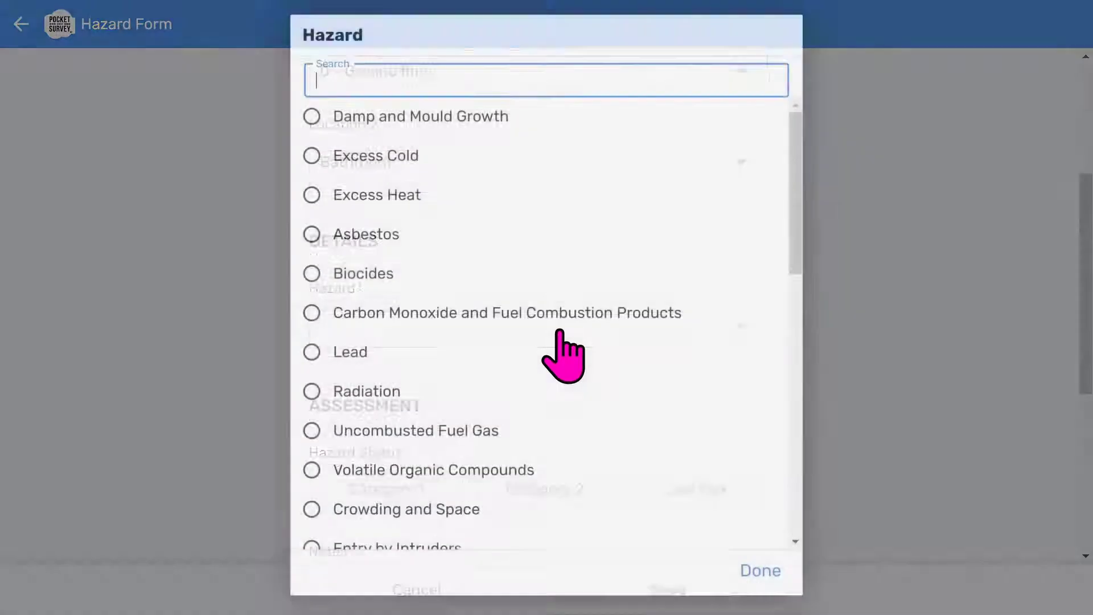
left_click(409, 125)
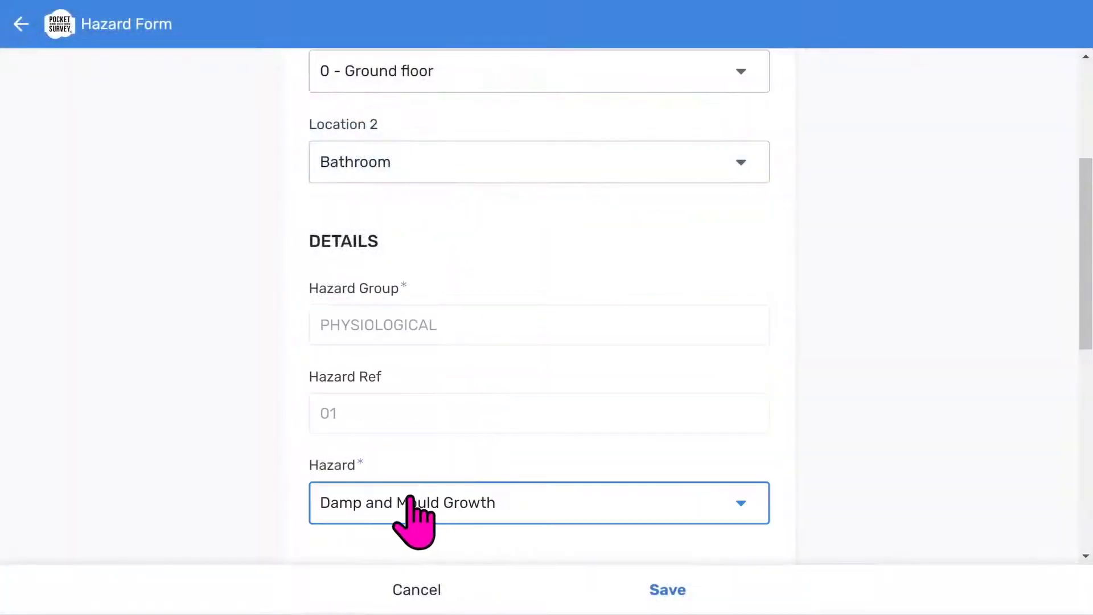
scroll(401, 501, "down", 4)
left_click(401, 413)
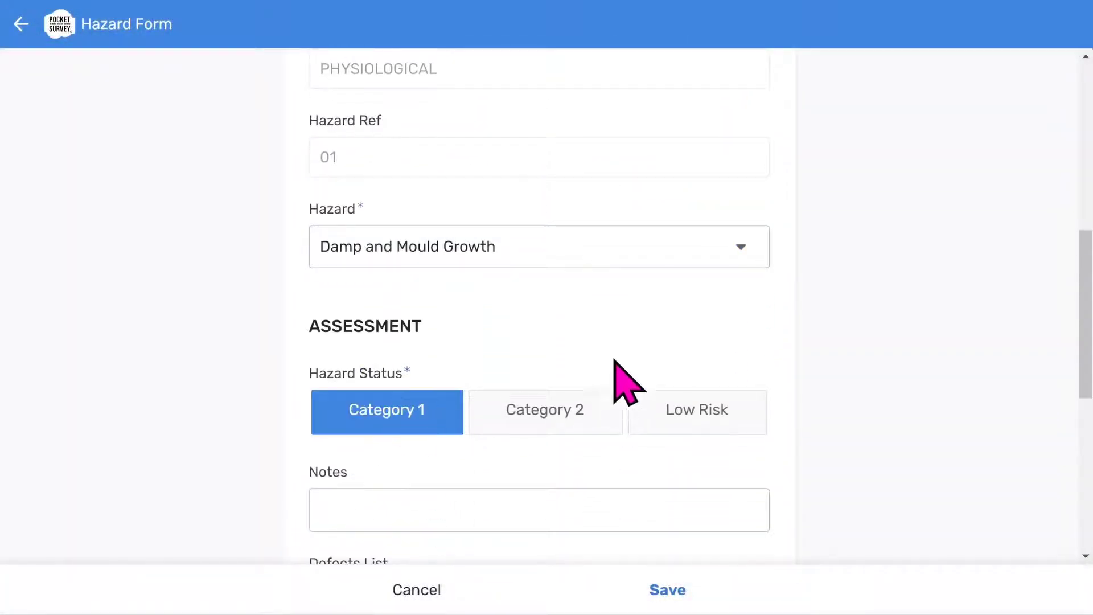
scroll(615, 353, "down", 3)
left_click(347, 342)
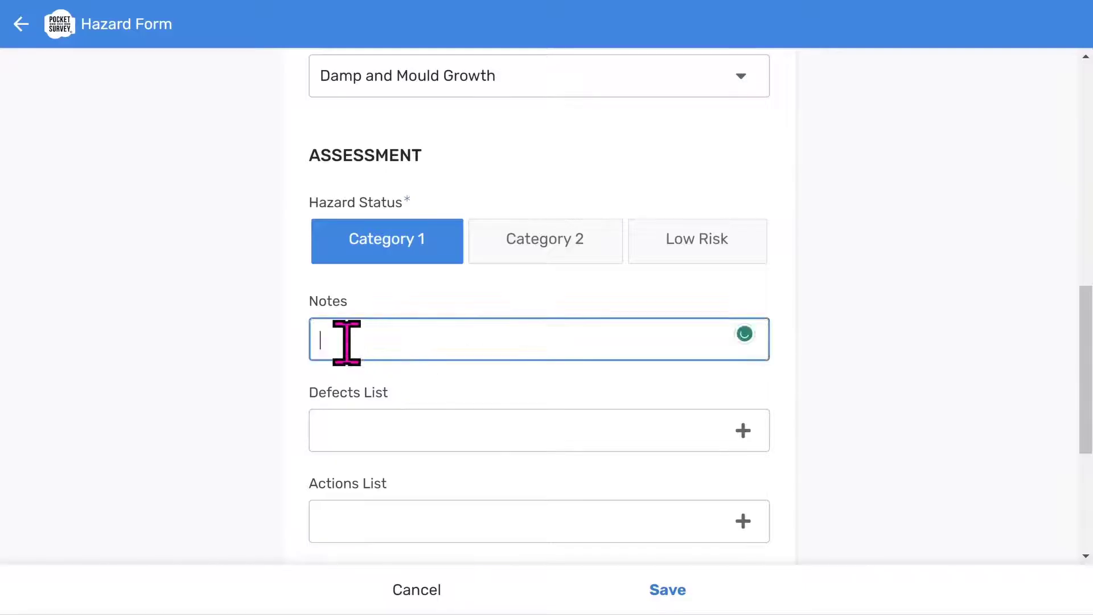
scroll(740, 370, "down", 3)
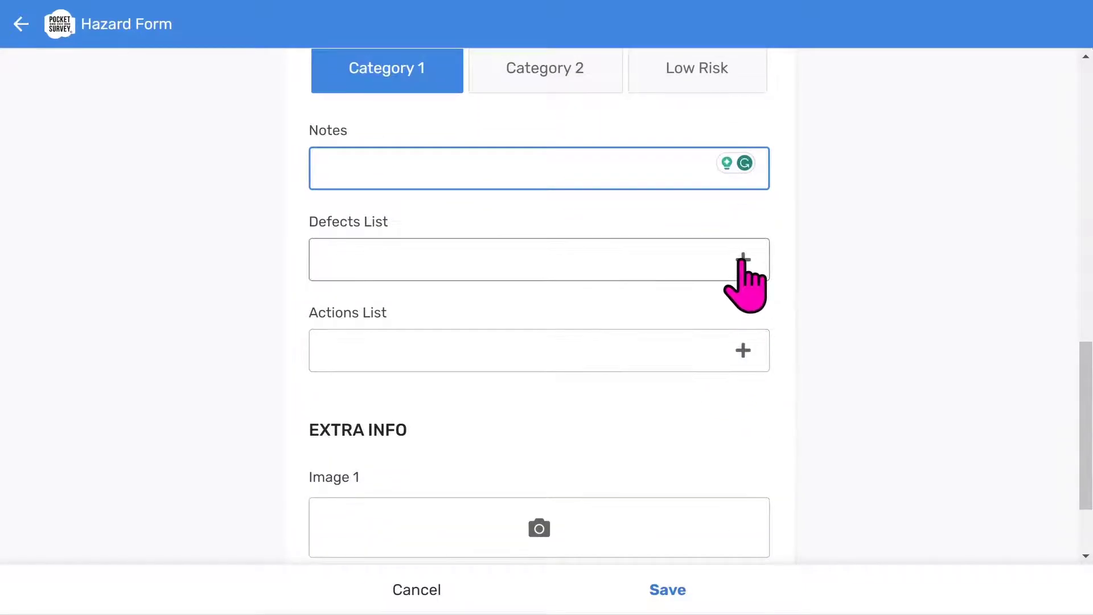
Add the Damp proofing defect to the hazard, found by searching 'Damp'.
left_click(743, 260)
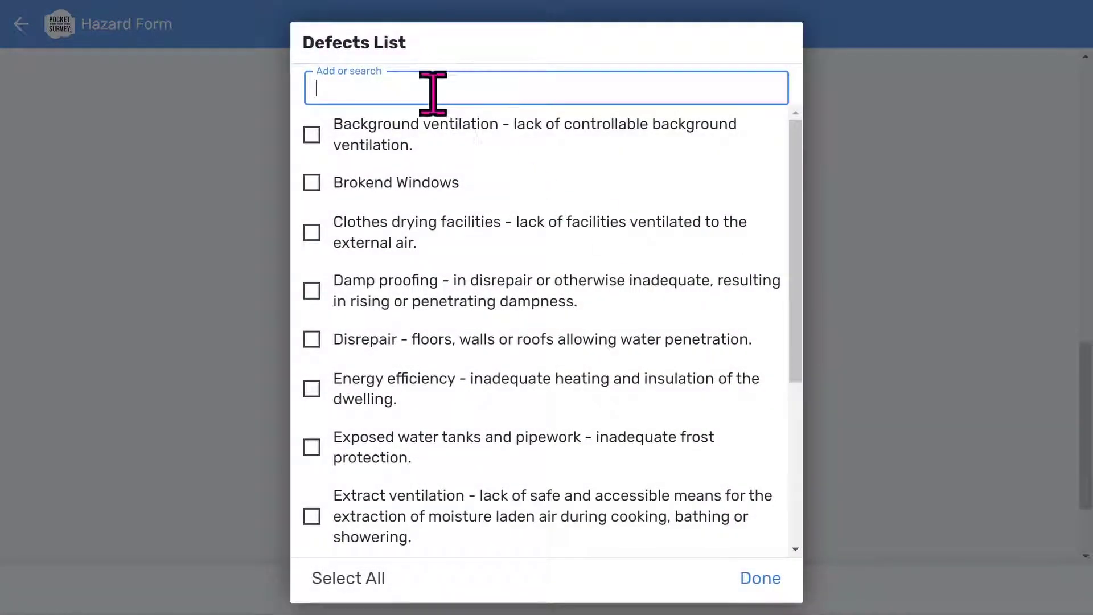
left_click(312, 135)
left_click(312, 182)
left_click(311, 135)
left_click(311, 183)
left_click(340, 88)
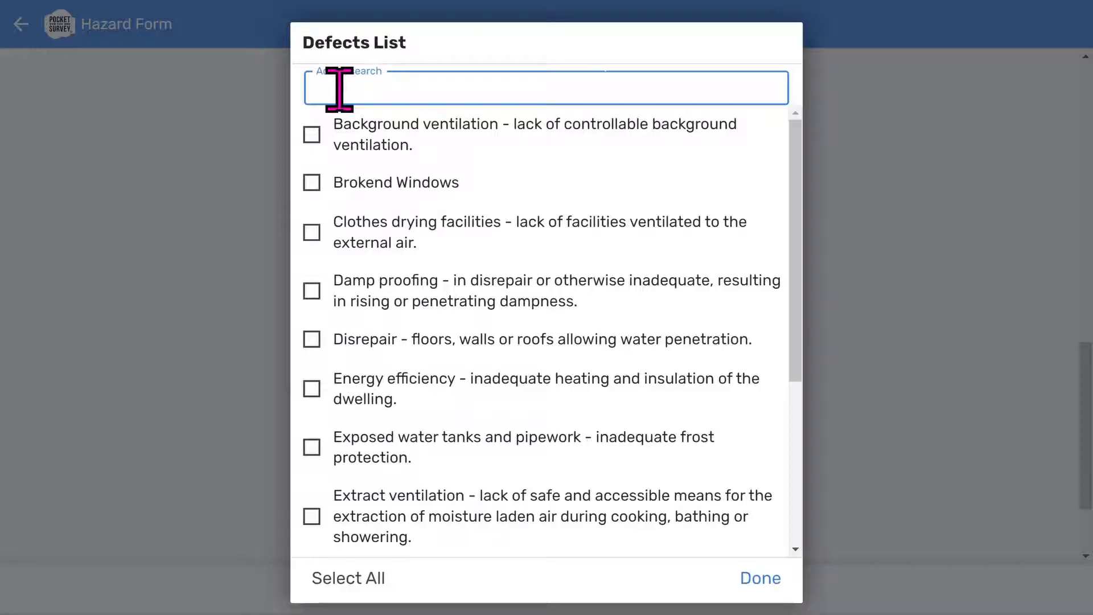
type("Damp")
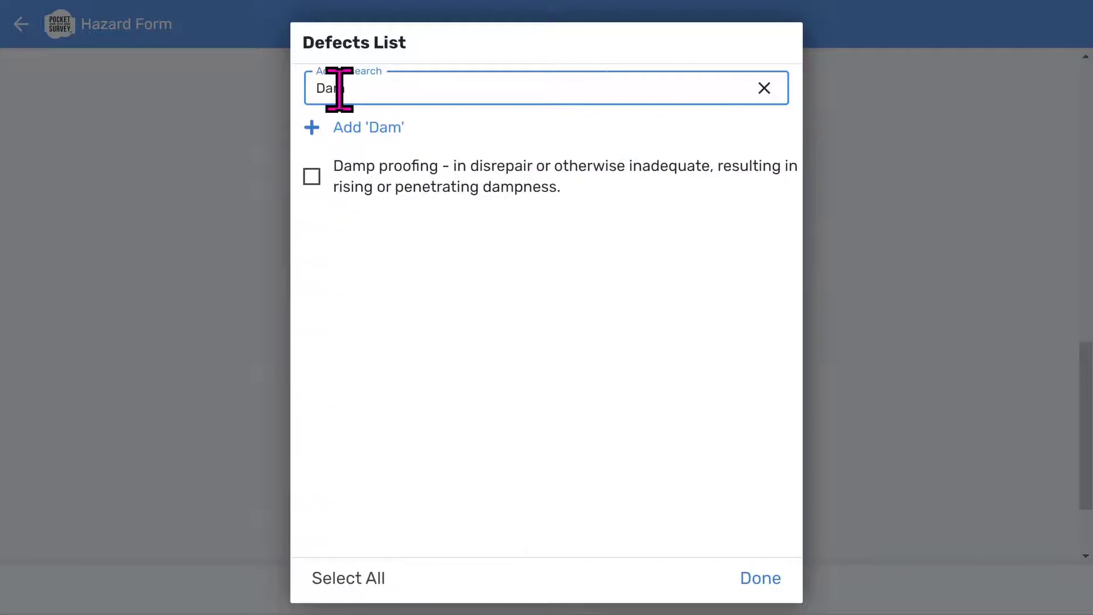
left_click(312, 177)
left_click(763, 582)
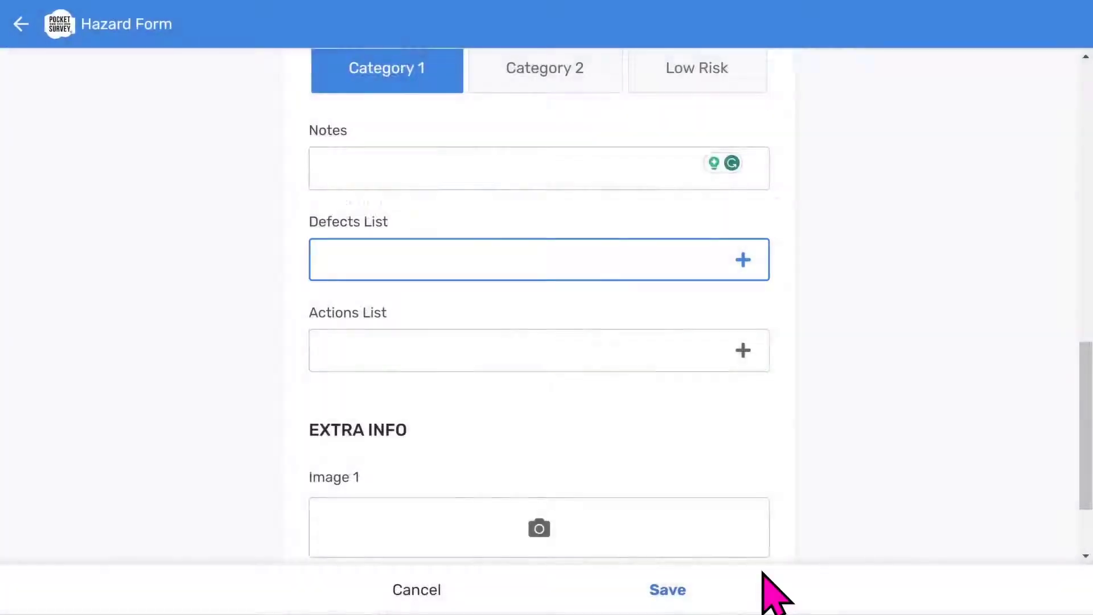
Add the actions Hack off and replaster and Insert injected DPC and replaster, priority Essential.
left_click(744, 372)
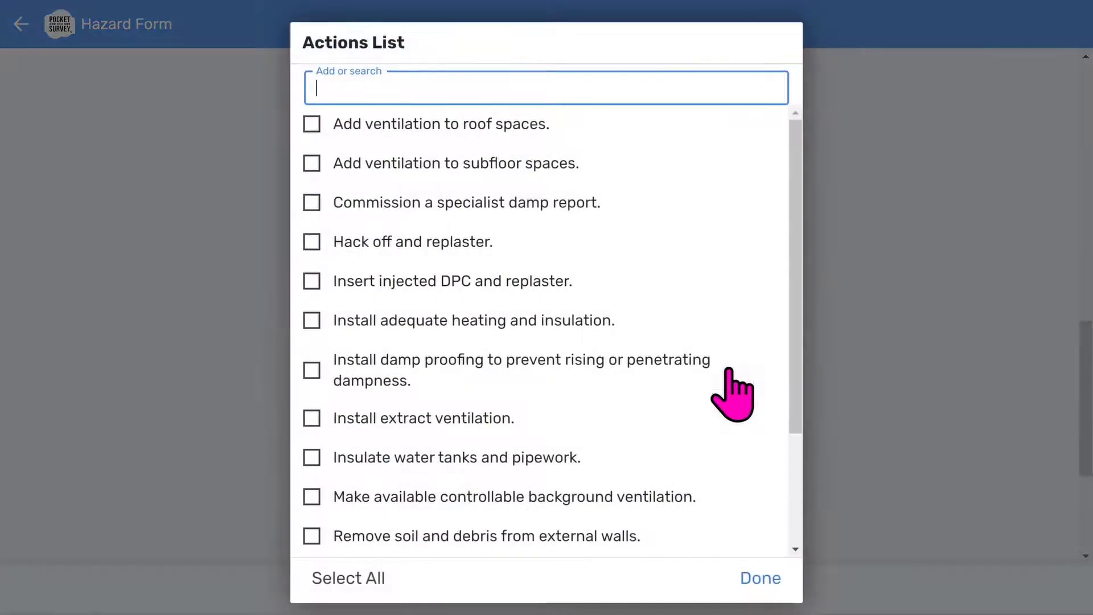
left_click(366, 250)
left_click(369, 280)
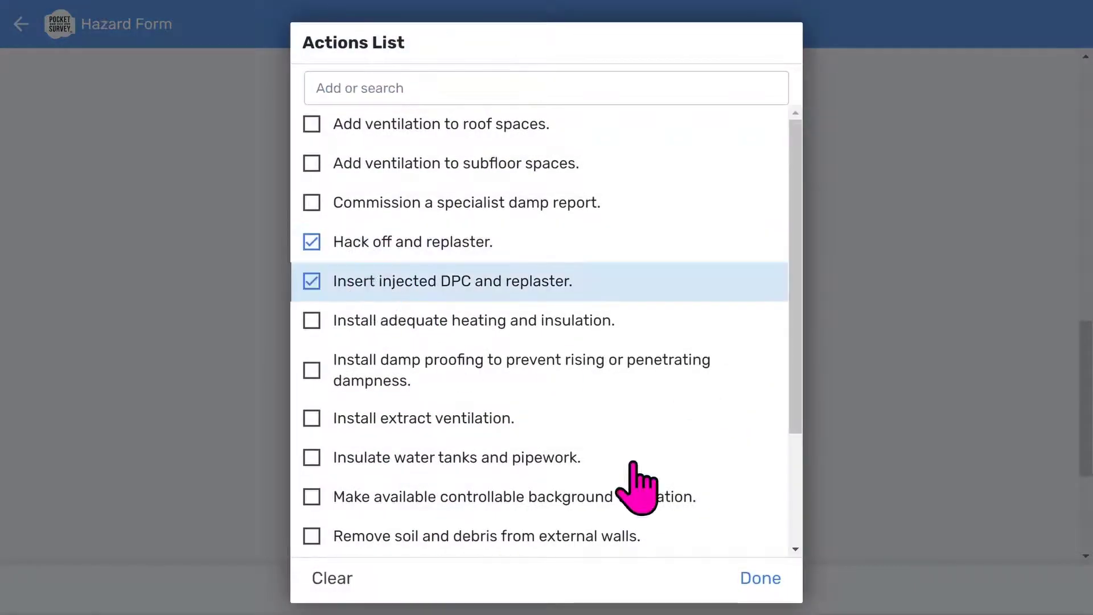
left_click(769, 580)
left_click(504, 485)
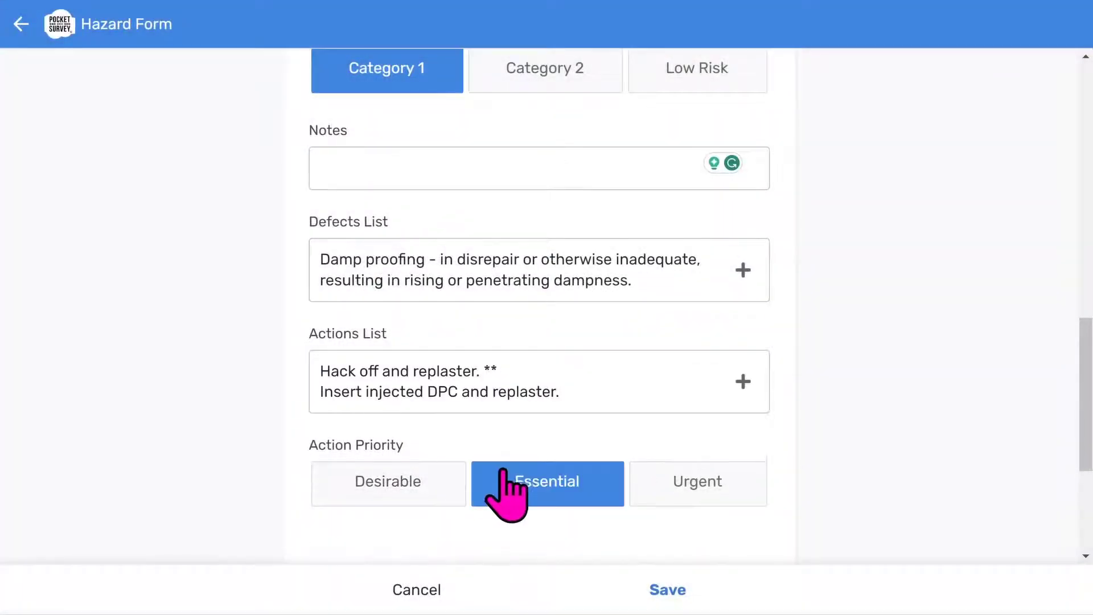
Attach damp4.png as the hazard's Image 1.
scroll(515, 479, "down", 3)
scroll(515, 464, "down", 2)
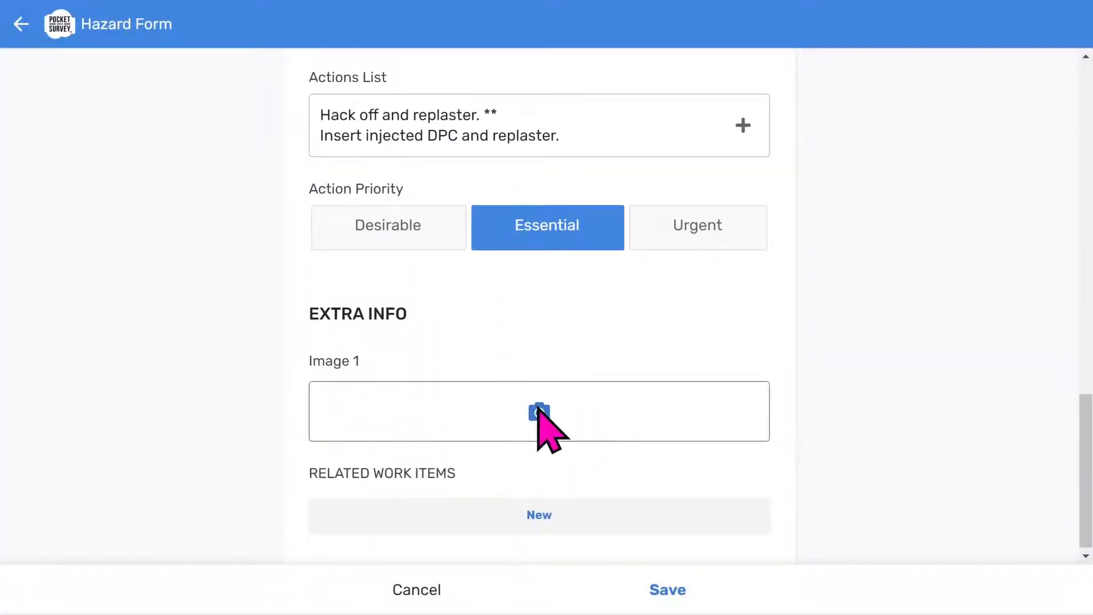
left_click(539, 408)
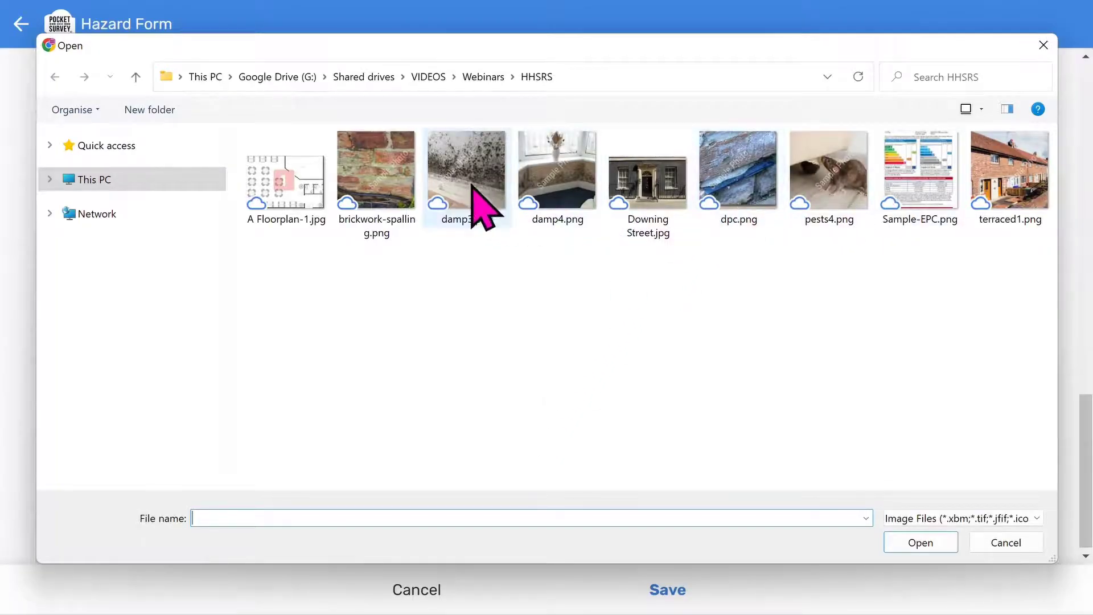
left_click(551, 196)
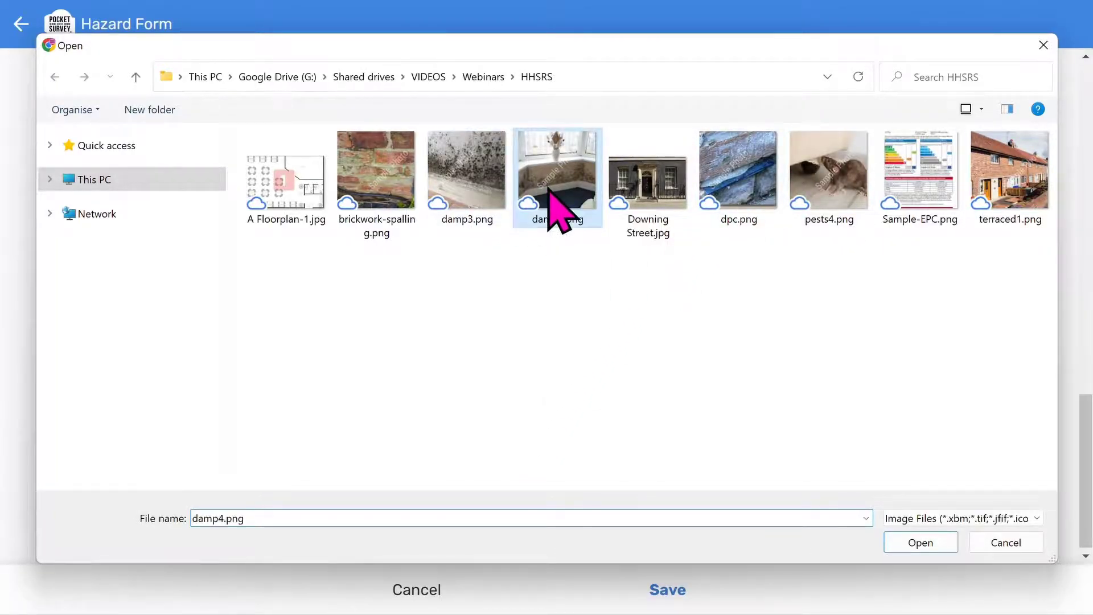
left_click(921, 545)
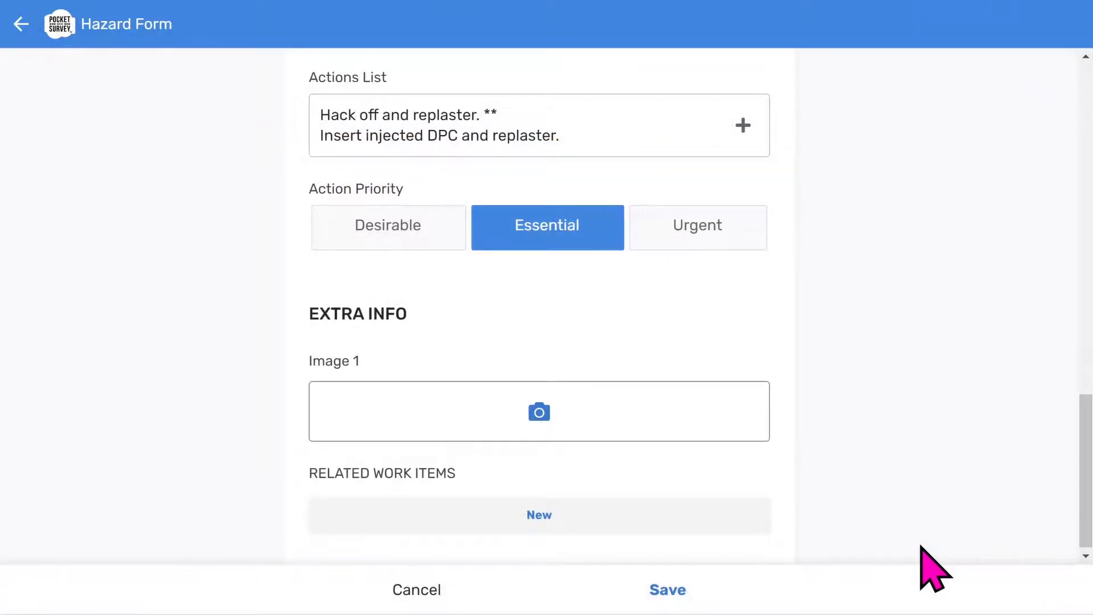
scroll(701, 413, "down", 6)
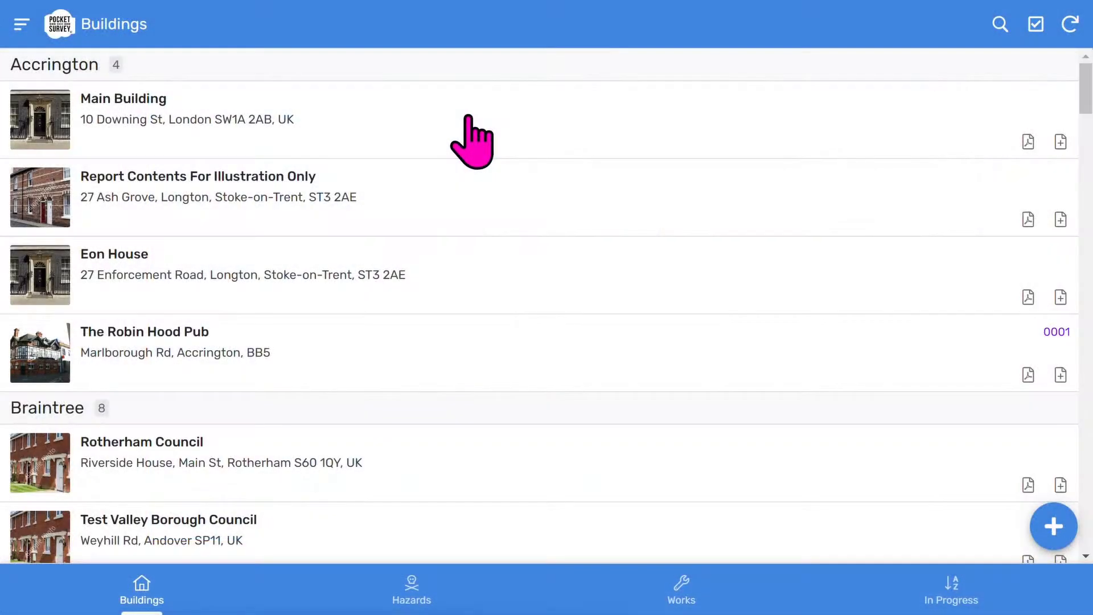
Generate the PDF report for Main Building and go back to the Buildings list.
left_click(471, 142)
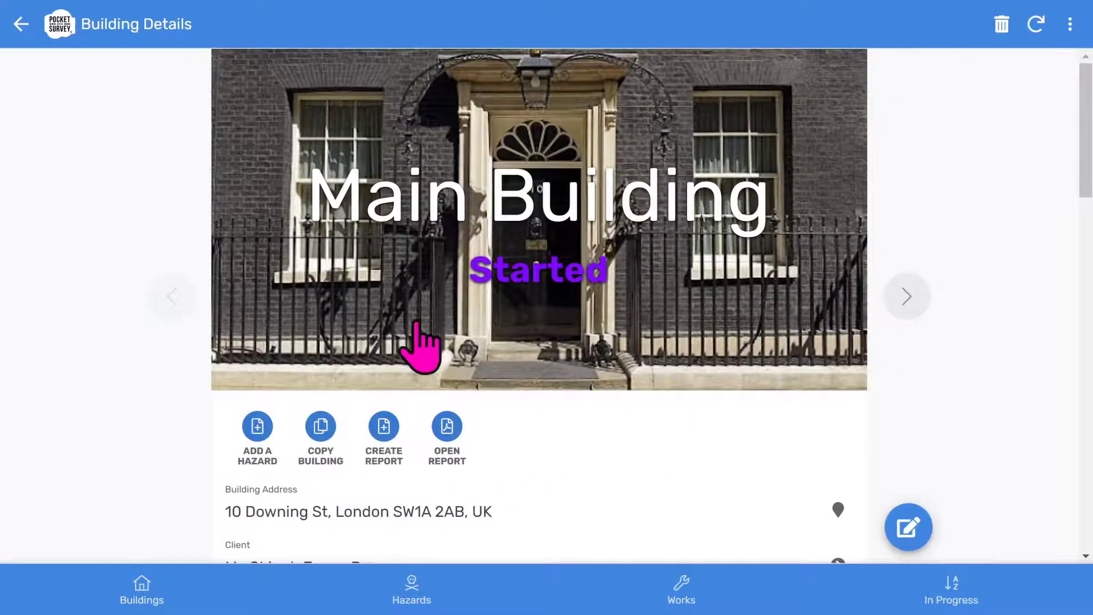
left_click(384, 436)
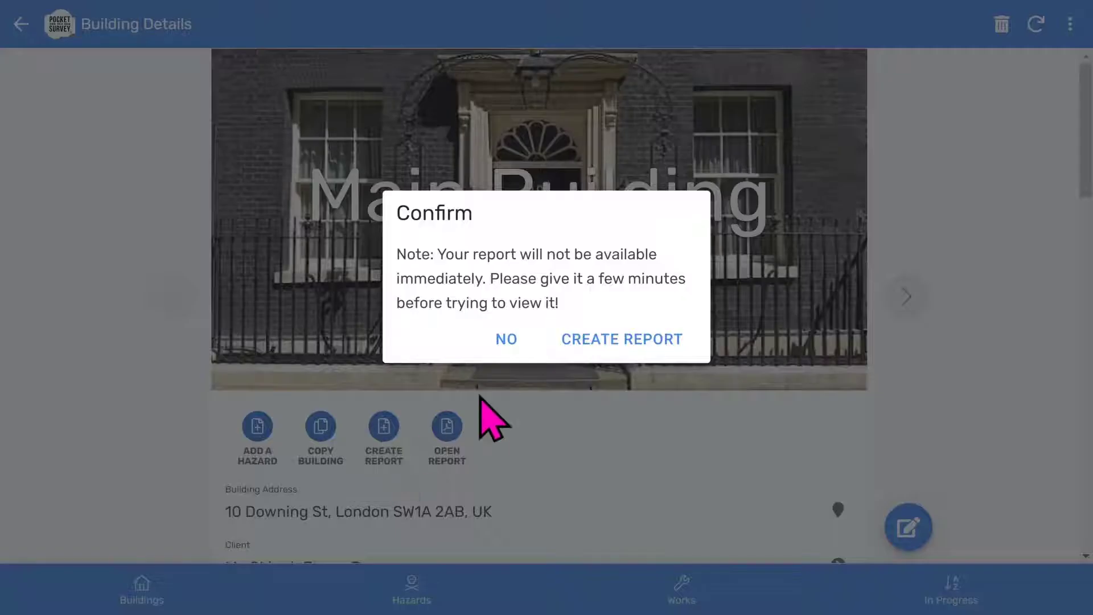
left_click(631, 339)
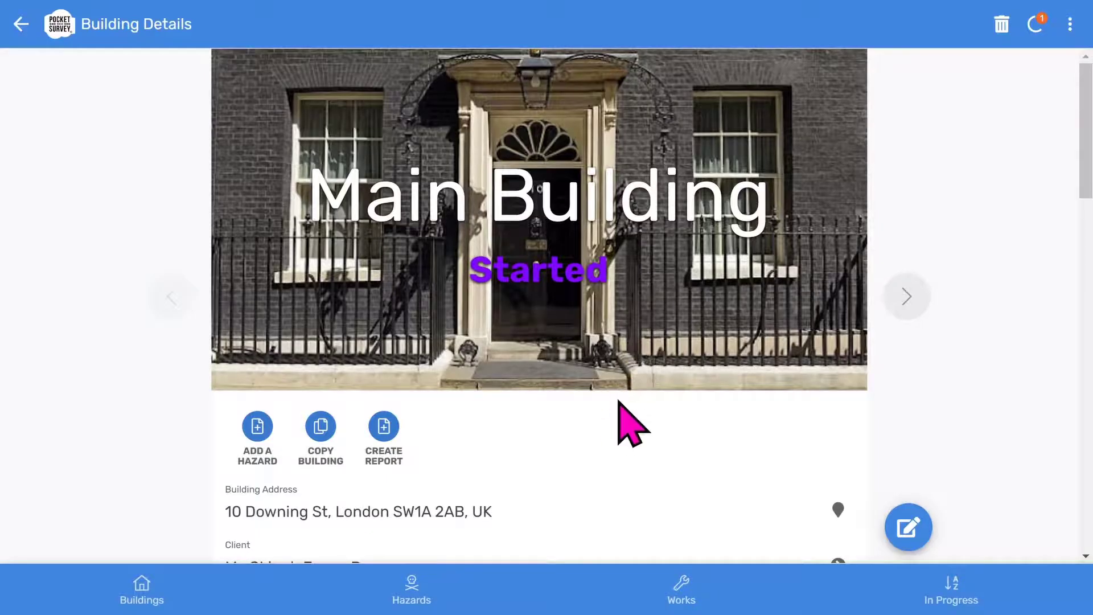
scroll(619, 402, "down", 2)
scroll(619, 403, "down", 8)
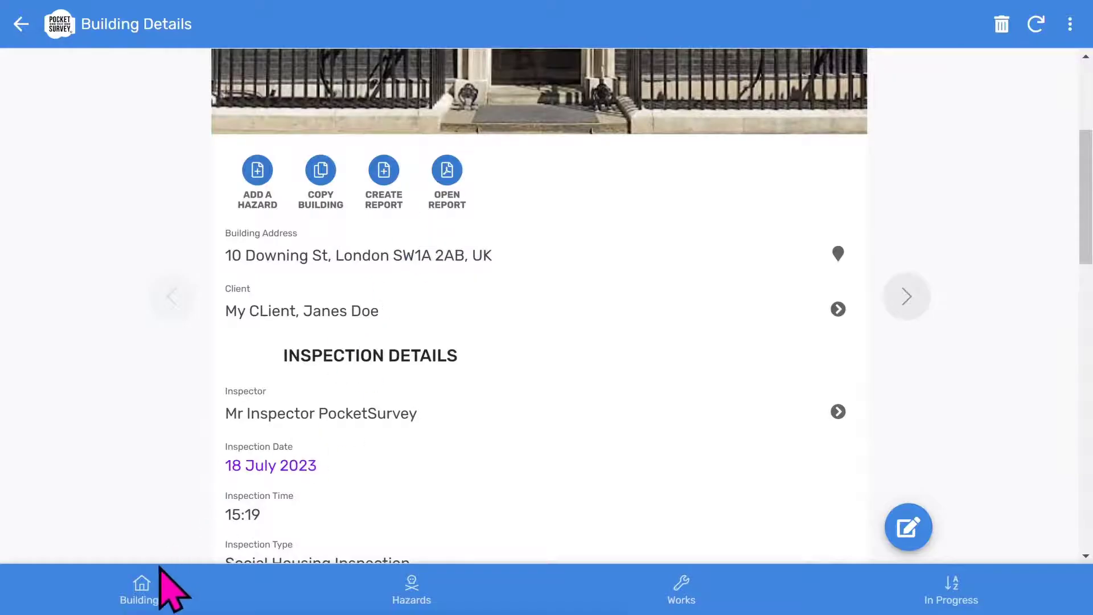
left_click(143, 589)
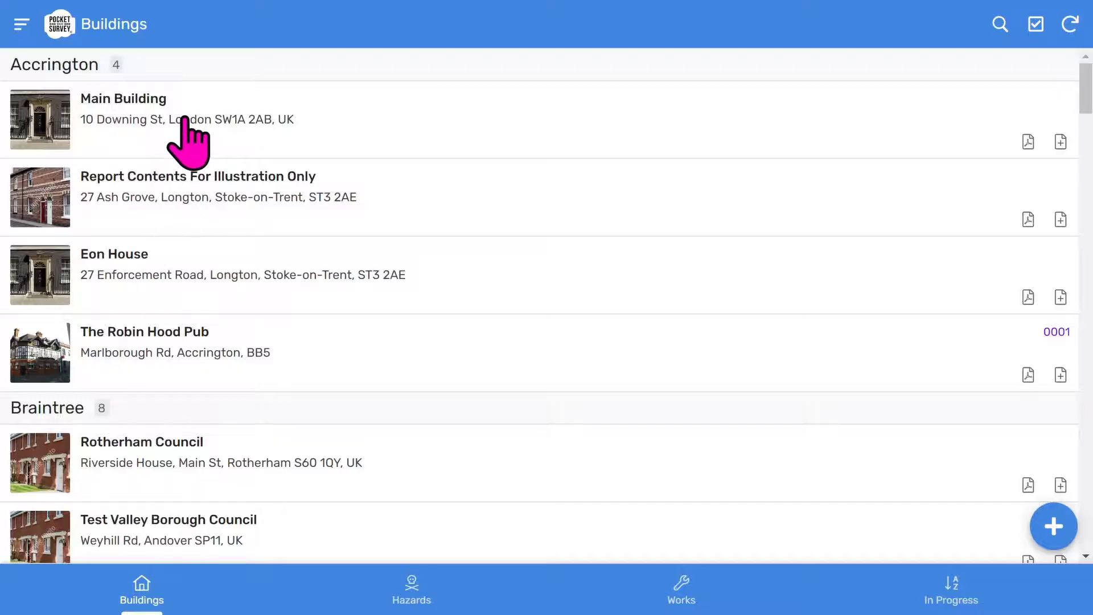
Scroll the Buildings list down and back up.
scroll(186, 120, "down", 2)
scroll(186, 122, "up", 2)
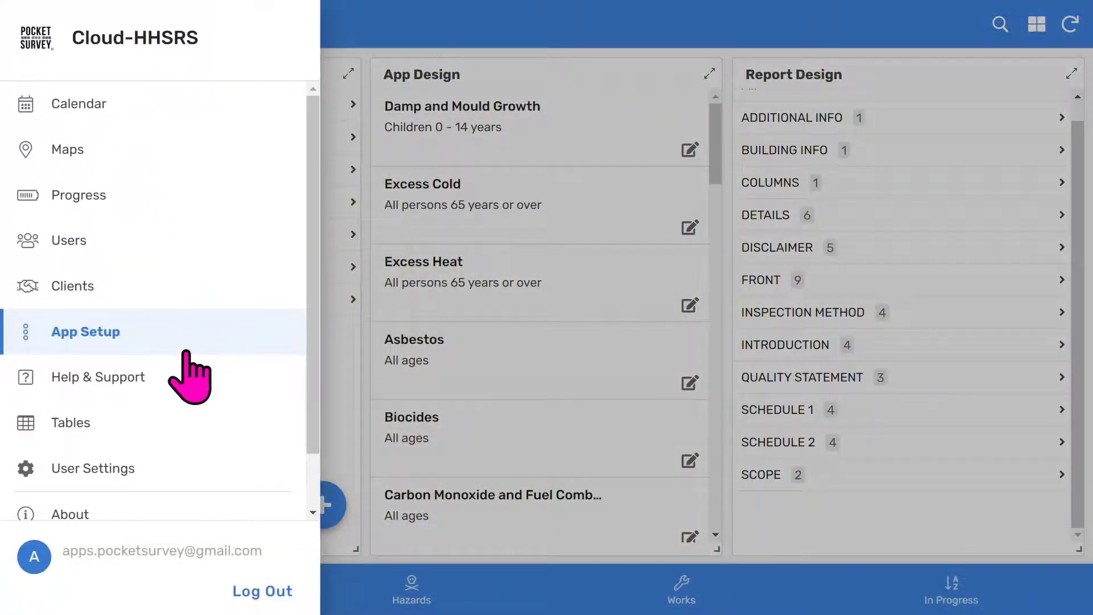
left_click(187, 340)
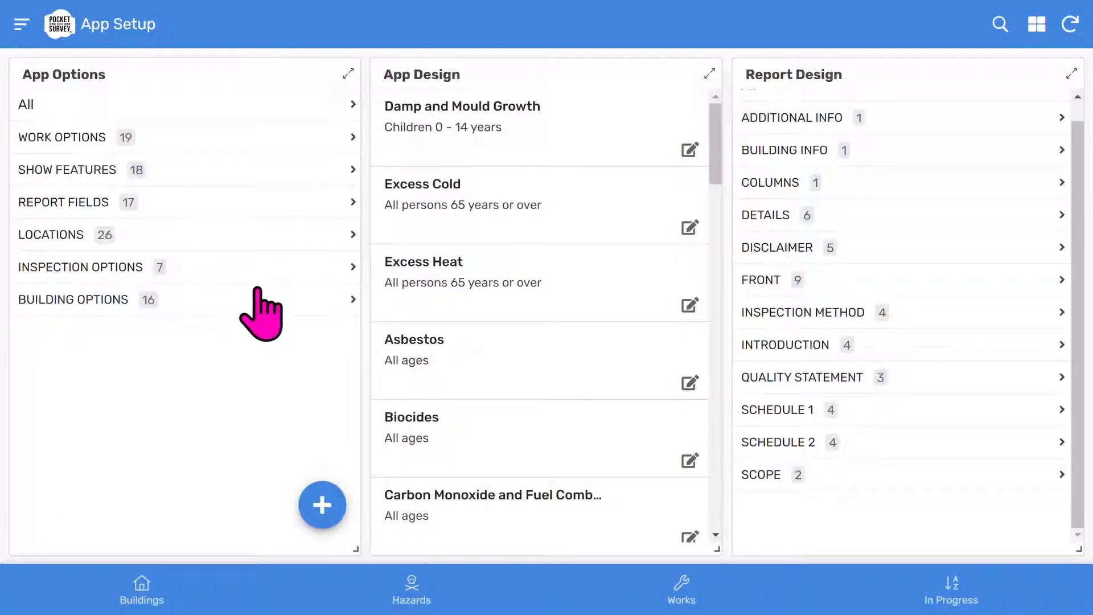